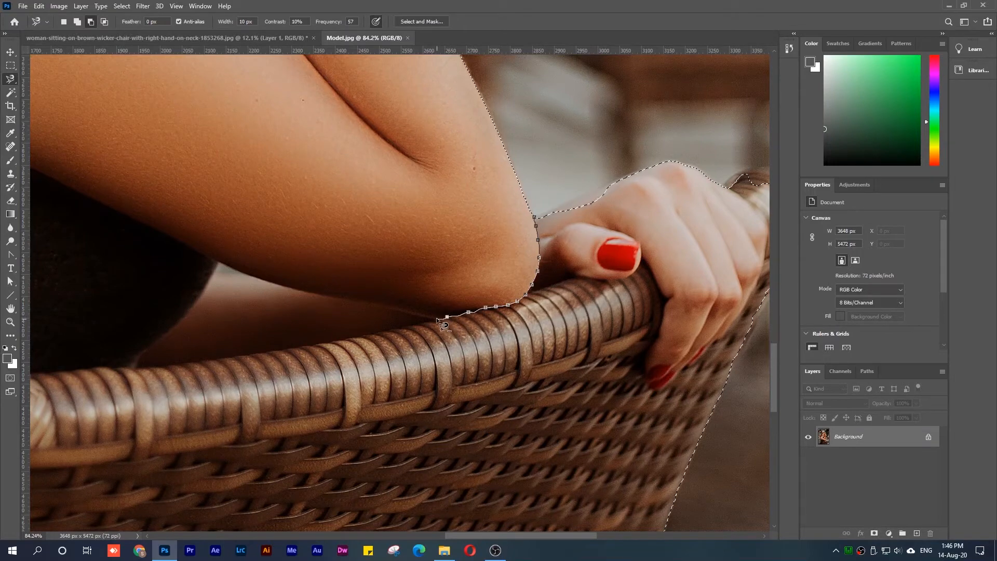
# Subtract the lower body and chair from the selection with the Magnetic Lasso, tracing under the elbow and across the dress
pyautogui.moveTo(435, 319)
pyautogui.mouseDown()
pyautogui.moveTo(278, 286)
pyautogui.moveTo(102, 201)
pyautogui.moveTo(271, 252)
pyautogui.moveTo(503, 302)
pyautogui.moveTo(453, 287)
pyautogui.moveTo(462, 284)
pyautogui.moveTo(489, 294)
pyautogui.moveTo(193, 281)
pyautogui.moveTo(60, 294)
pyautogui.moveTo(96, 280)
pyautogui.moveTo(368, 304)
pyautogui.moveTo(328, 318)
pyautogui.moveTo(91, 310)
pyautogui.moveTo(72, 323)
pyautogui.mouseUp()
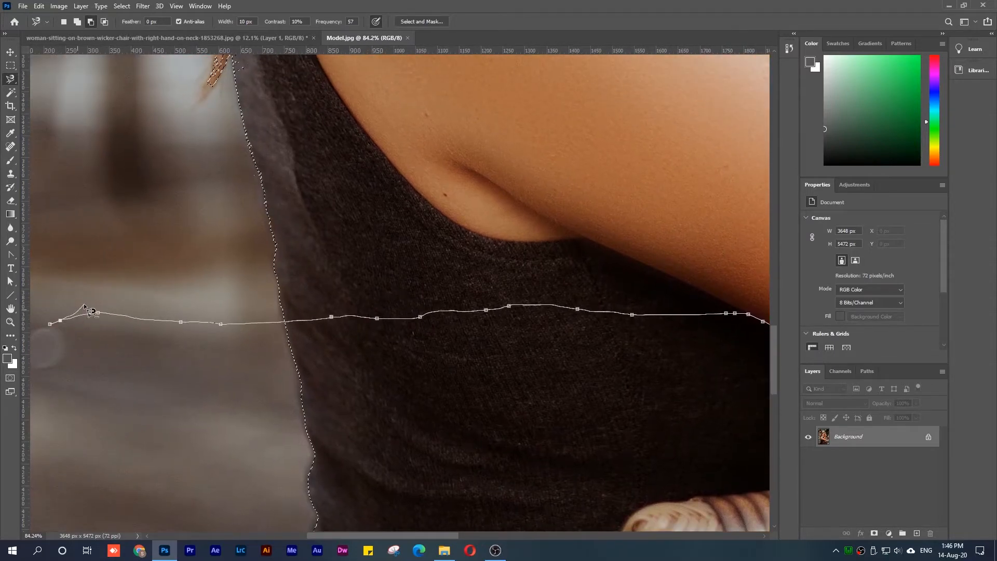
pyautogui.scroll(-5, 111, 289)
pyautogui.scroll(-2, 161, 302)
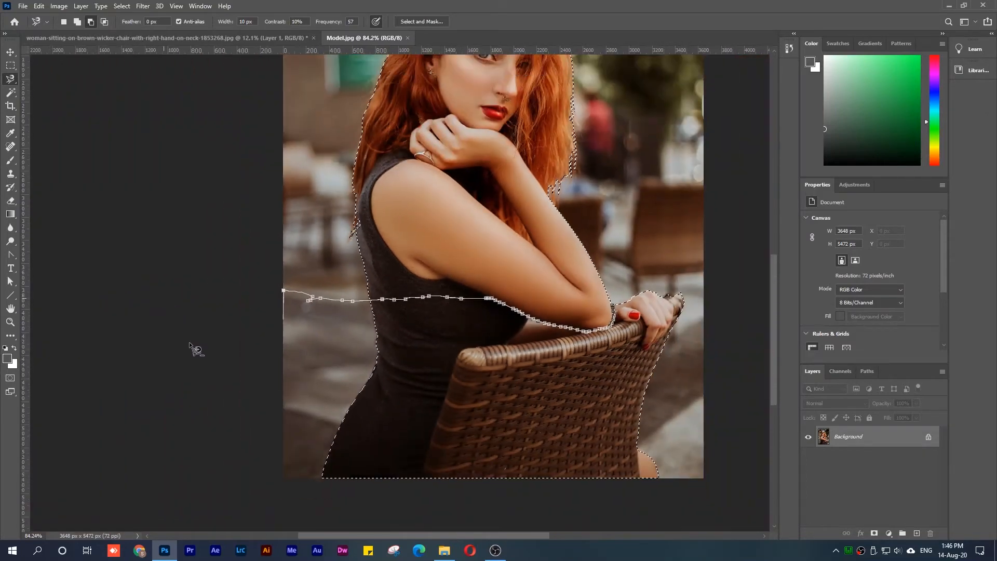
pyautogui.moveTo(196, 350)
pyautogui.mouseDown()
pyautogui.moveTo(221, 453)
pyautogui.moveTo(259, 509)
pyautogui.moveTo(726, 525)
pyautogui.moveTo(735, 469)
pyautogui.moveTo(718, 274)
pyautogui.moveTo(623, 301)
pyautogui.mouseUp()
pyautogui.click(616, 312)
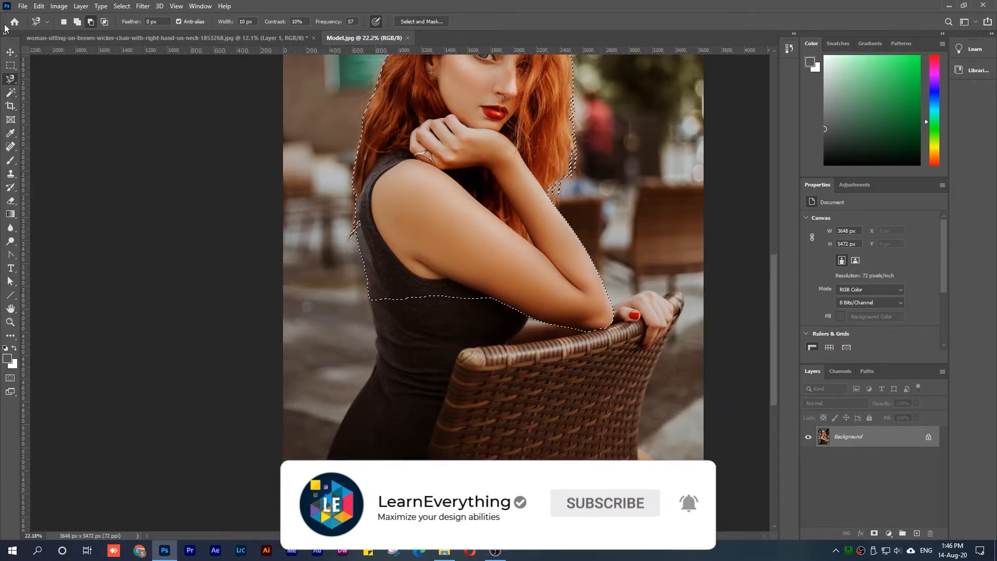
# Subtract the leftover selected strip along the photo's bottom edge with the Rectangular Marquee
pyautogui.click(11, 66)
pyautogui.moveTo(307, 450)
pyautogui.mouseDown()
pyautogui.moveTo(630, 530)
pyautogui.moveTo(691, 533)
pyautogui.moveTo(690, 521)
pyautogui.mouseUp()
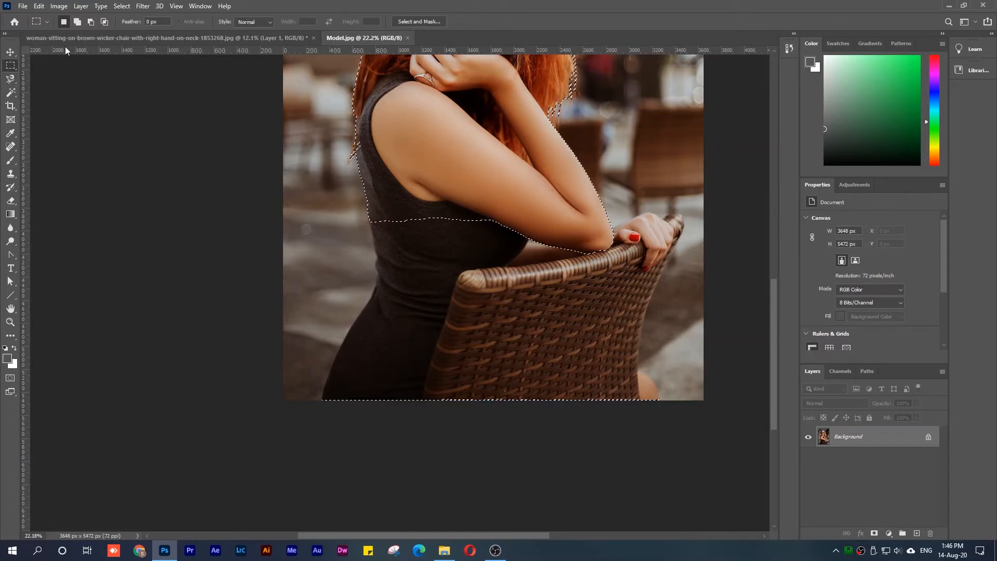
pyautogui.moveTo(310, 363); pyautogui.dragTo(675, 491)
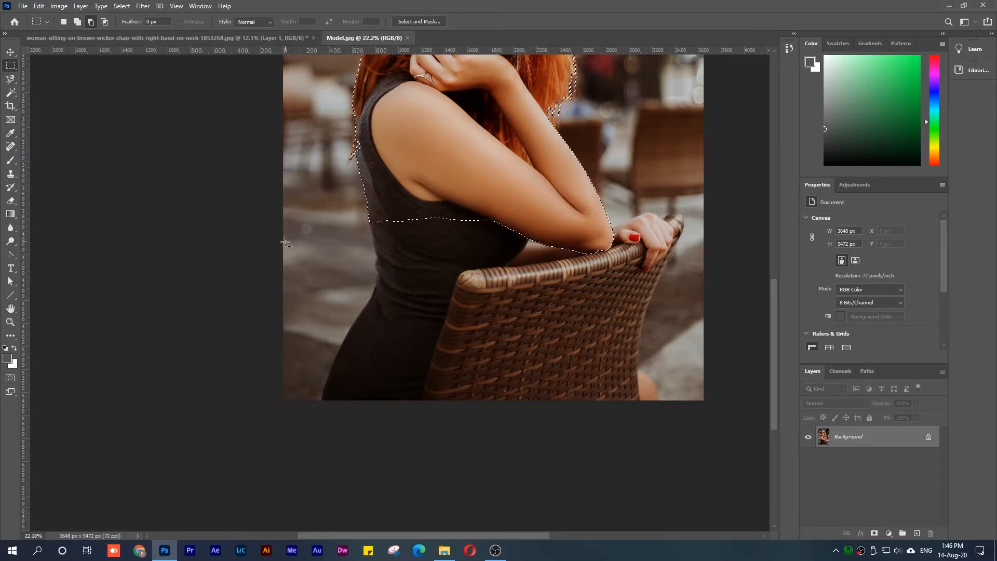
# Straighten the selection's lower edge across the dress by subtracting rectangular areas from below it
pyautogui.moveTo(279, 224); pyautogui.dragTo(406, 257)
pyautogui.moveTo(286, 207); pyautogui.dragTo(358, 234)
pyautogui.moveTo(281, 222); pyautogui.dragTo(289, 225)
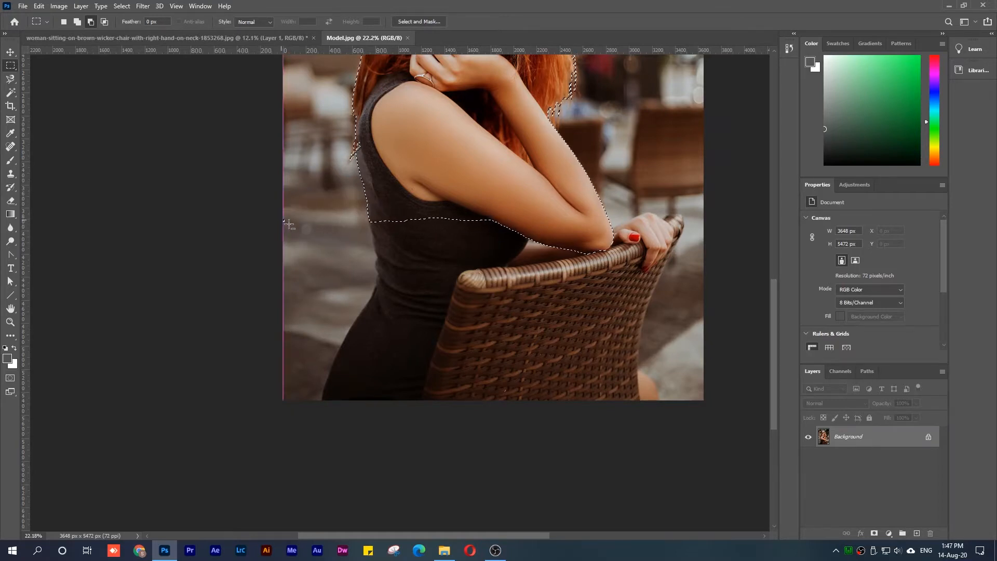
pyautogui.moveTo(386, 248); pyautogui.dragTo(490, 265)
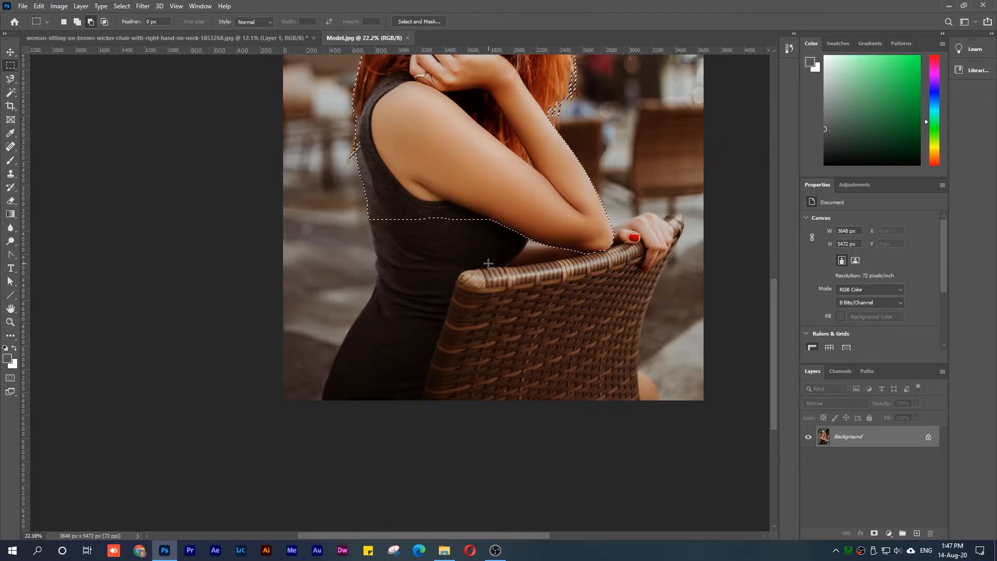
pyautogui.scroll(2, 480, 240)
pyautogui.scroll(2, 481, 240)
pyautogui.scroll(2, 418, 207)
pyautogui.scroll(2, 334, 166)
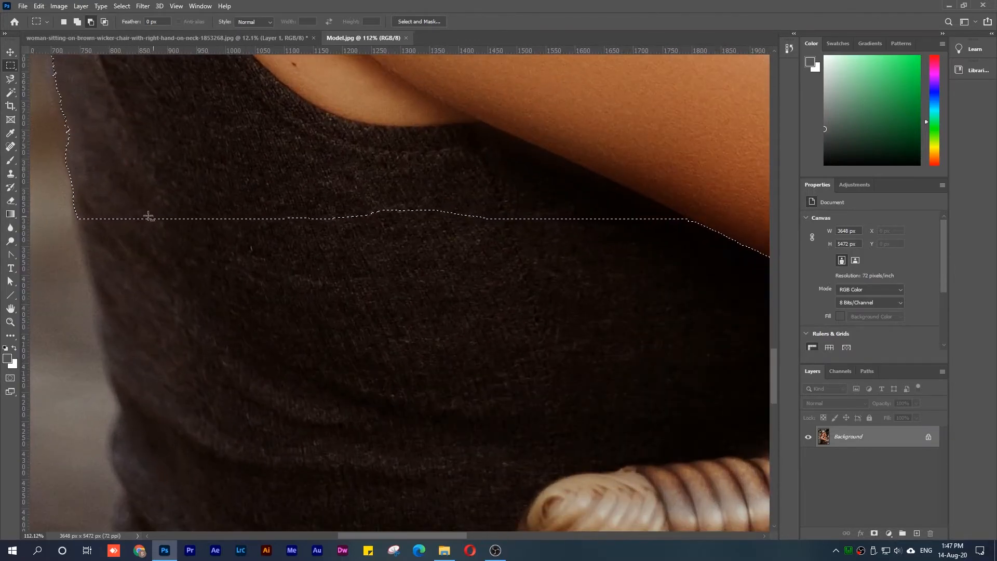
pyautogui.moveTo(62, 210); pyautogui.dragTo(673, 319)
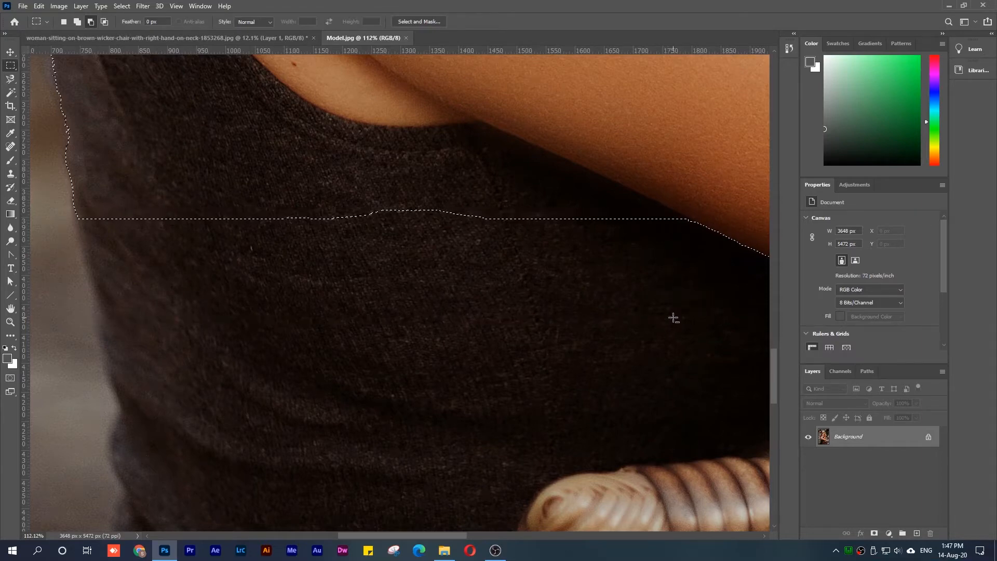
# Subtract the stepped notch where the dress edge meets the underside of the arm, using the Polygonal Lasso
pyautogui.click(10, 78)
pyautogui.rightClick(9, 80)
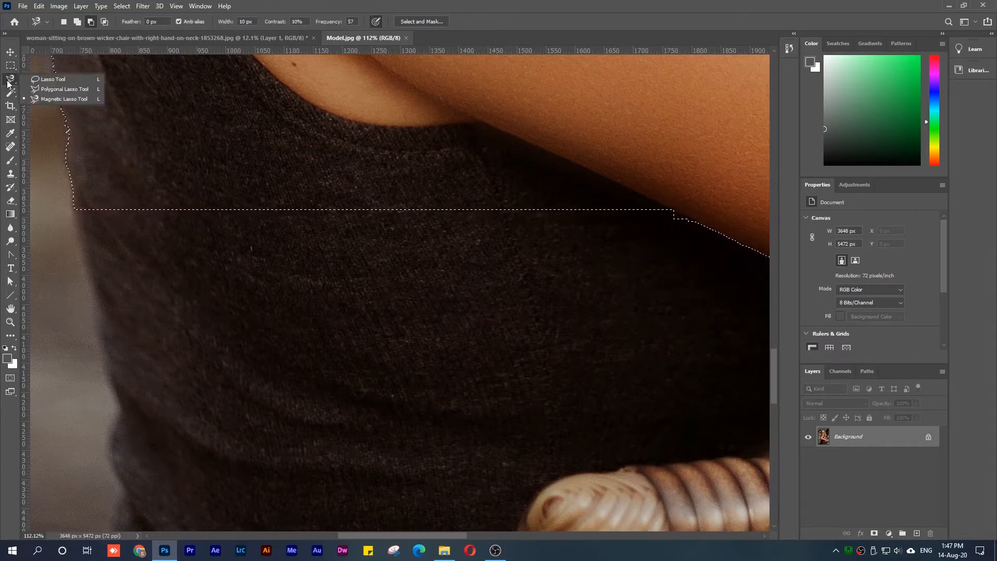
pyautogui.click(51, 88)
pyautogui.moveTo(679, 238); pyautogui.dragTo(471, 272)
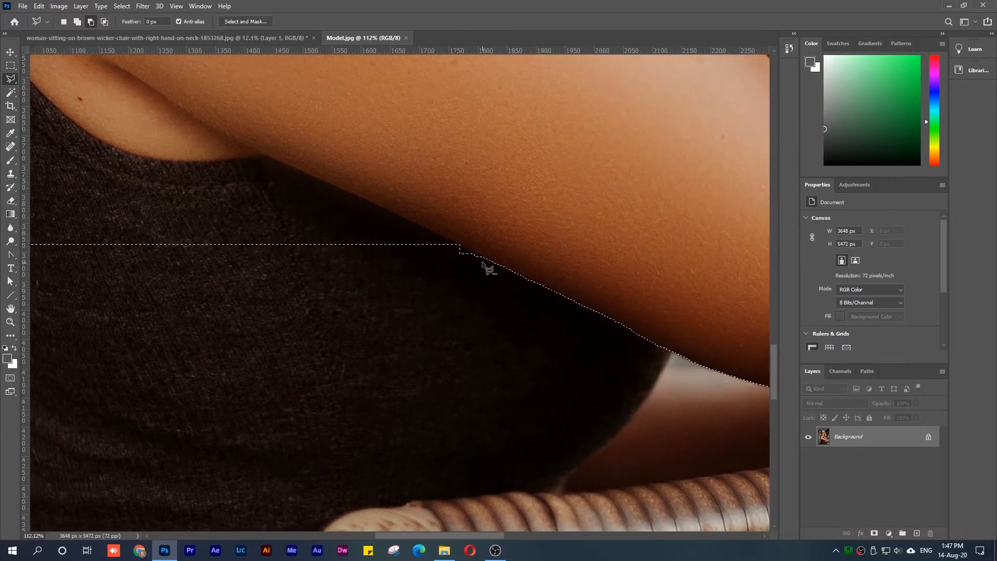
pyautogui.scroll(5, 457, 263)
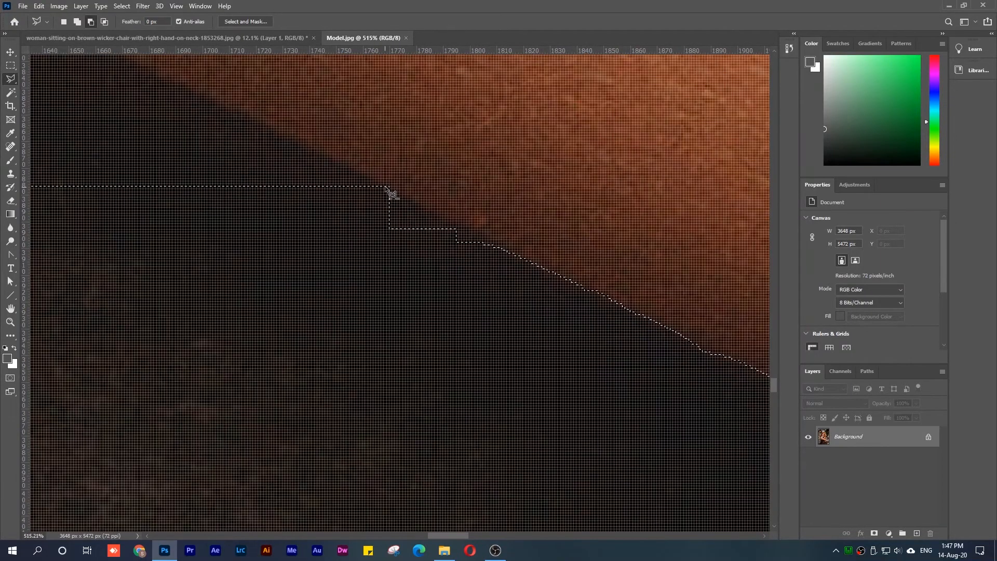
pyautogui.click(525, 264)
pyautogui.click(488, 328)
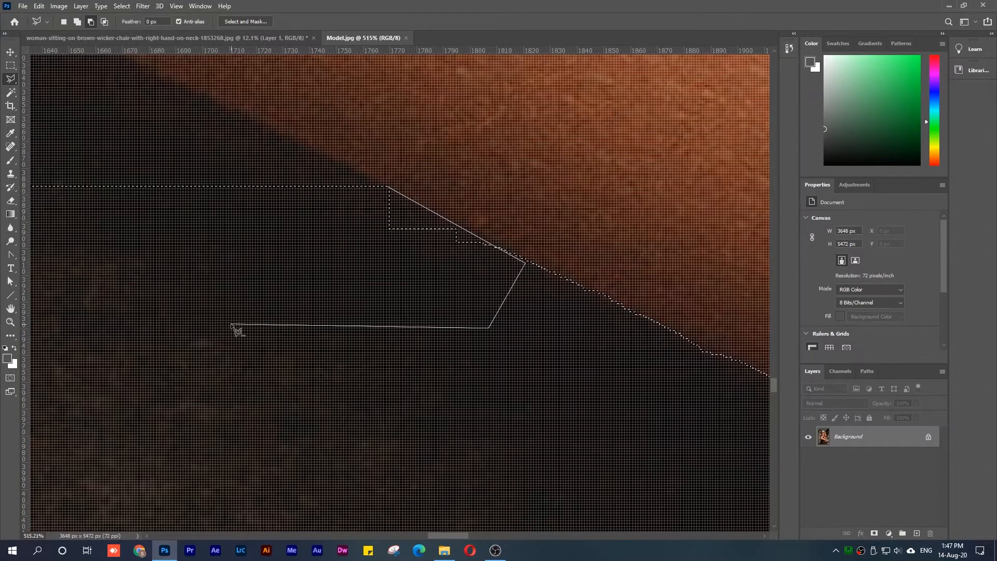
pyautogui.click(231, 324)
pyautogui.click(295, 242)
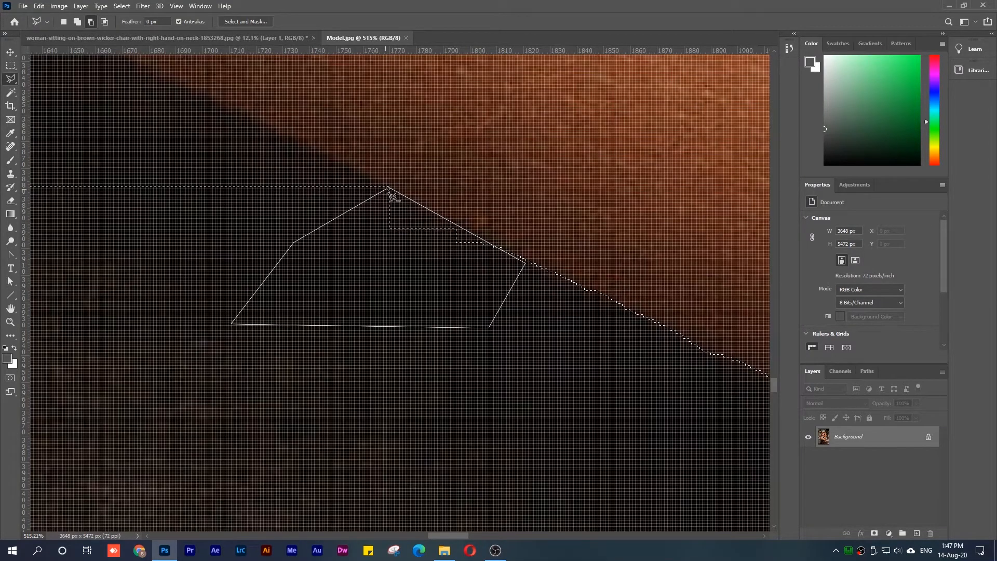
pyautogui.click(391, 188)
pyautogui.scroll(-10, 356, 223)
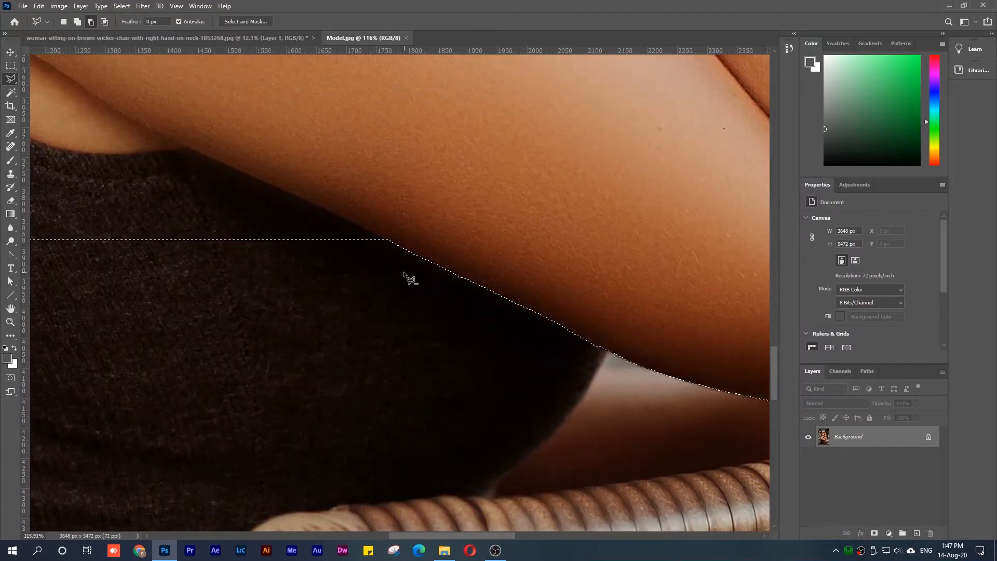
pyautogui.scroll(-6, 406, 274)
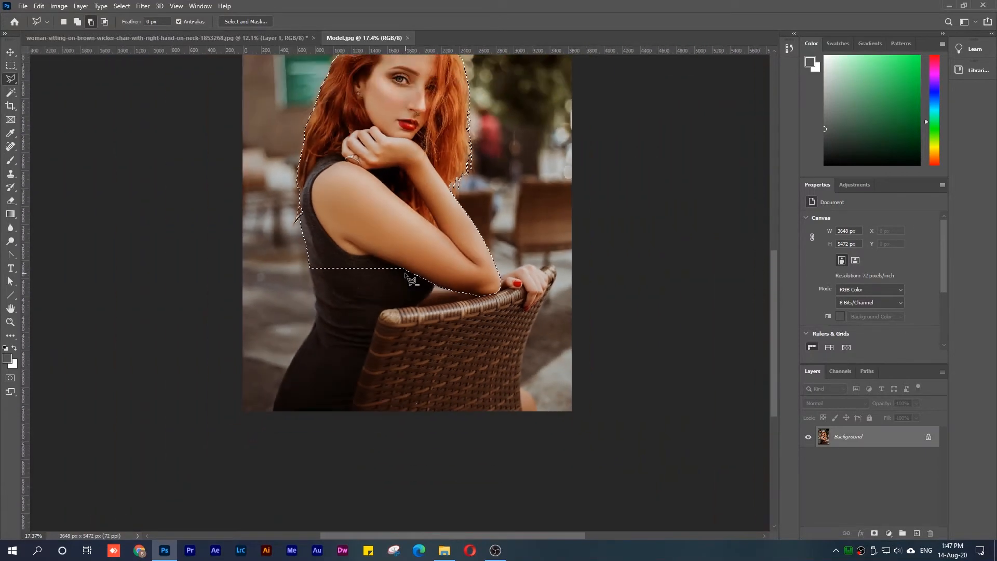
pyautogui.scroll(-1, 405, 274)
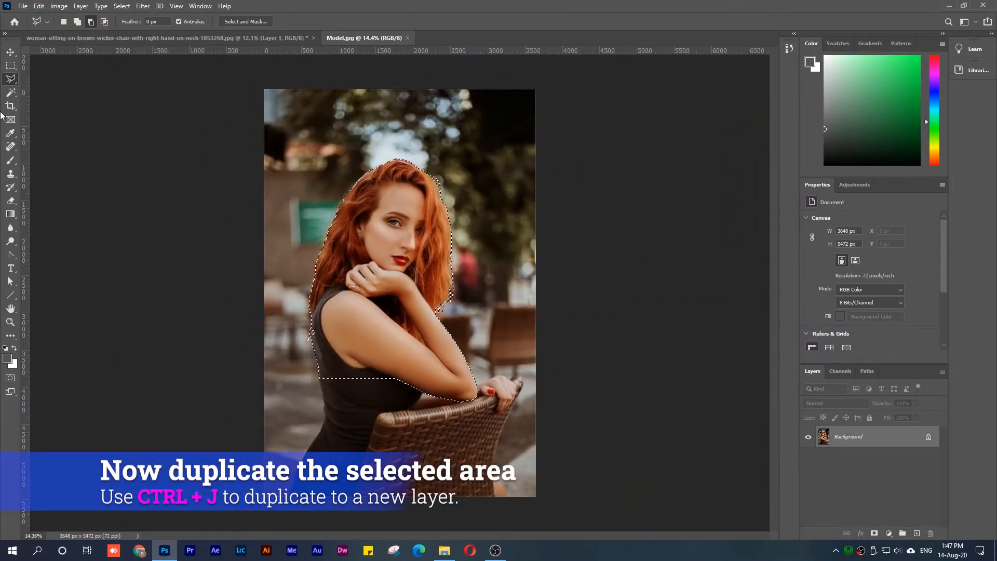
# Copy the selected upper body to a new layer and hide the Background layer
pyautogui.click(11, 52)
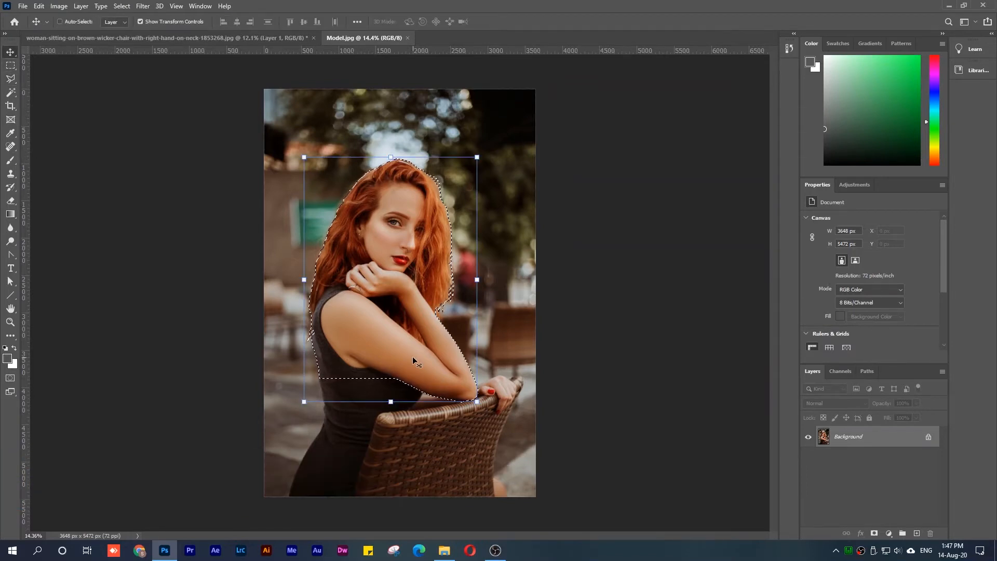
pyautogui.hotkey('ctrl', 'j')
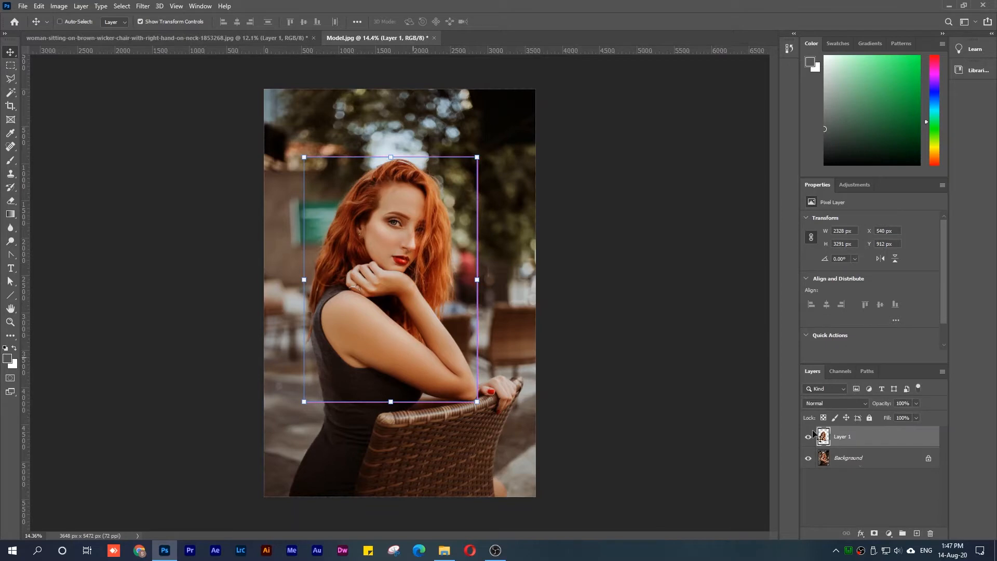
pyautogui.click(809, 459)
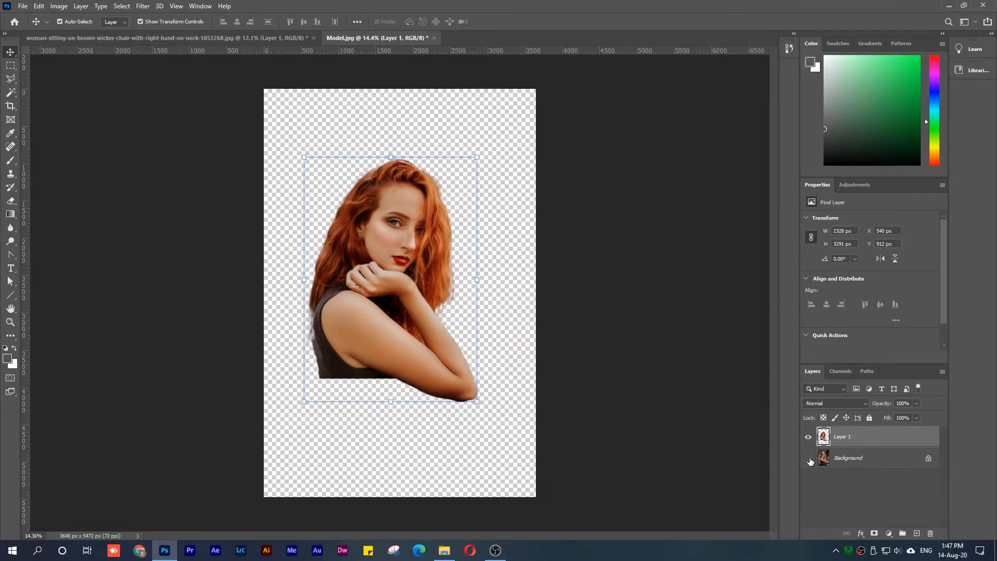
pyautogui.click(808, 459)
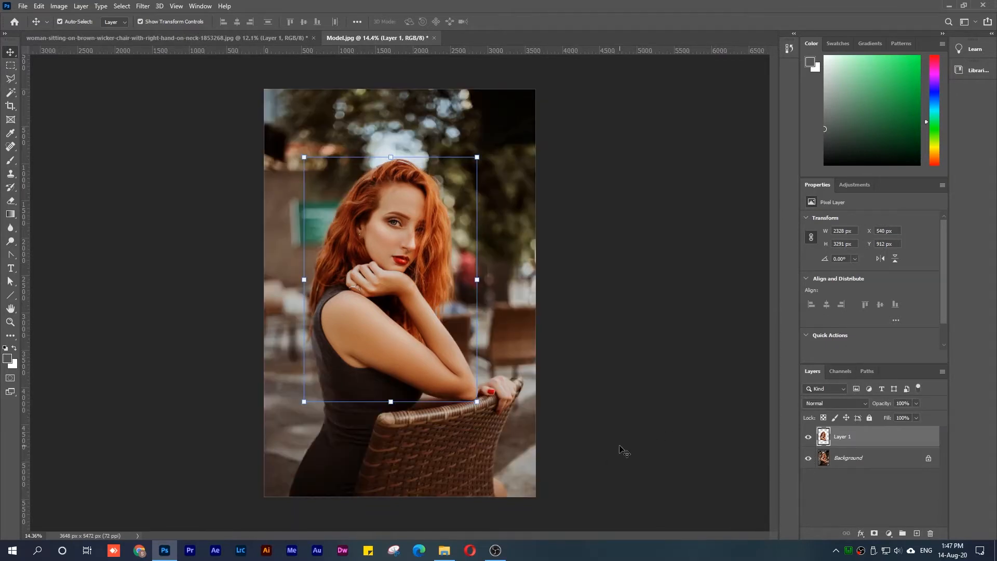
pyautogui.click(848, 459)
pyautogui.click(851, 438)
pyautogui.click(808, 460)
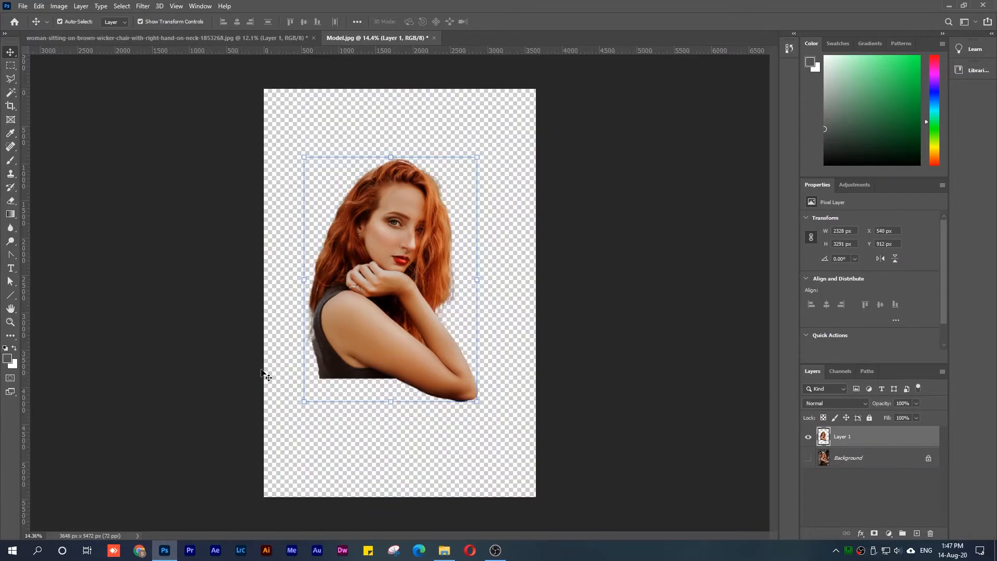
# Draw a rectangular selection about 2904 by 3169 px around the cutout, aligning its lower edge with the dress's straight cut
pyautogui.click(10, 65)
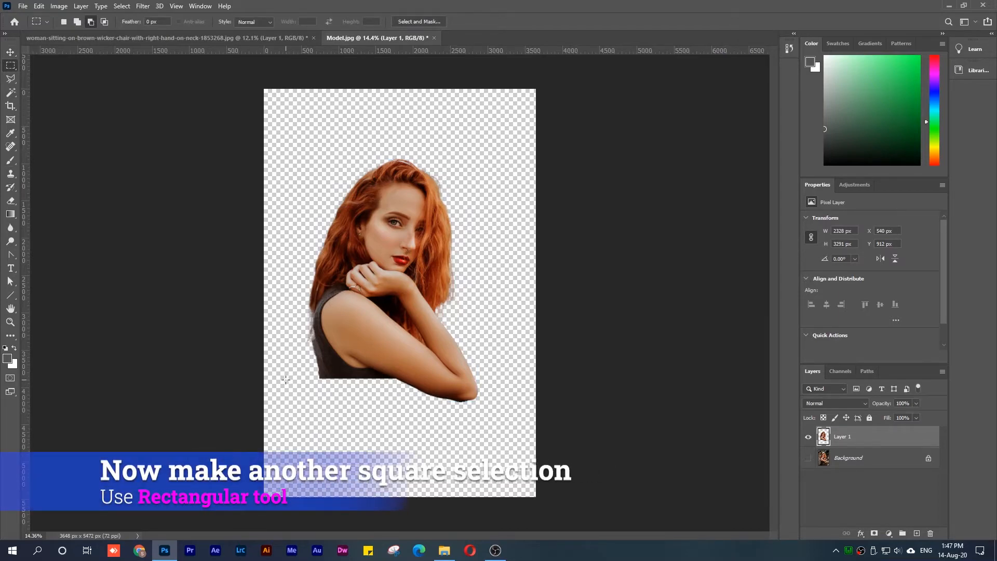
pyautogui.moveTo(285, 380); pyautogui.dragTo(502, 144)
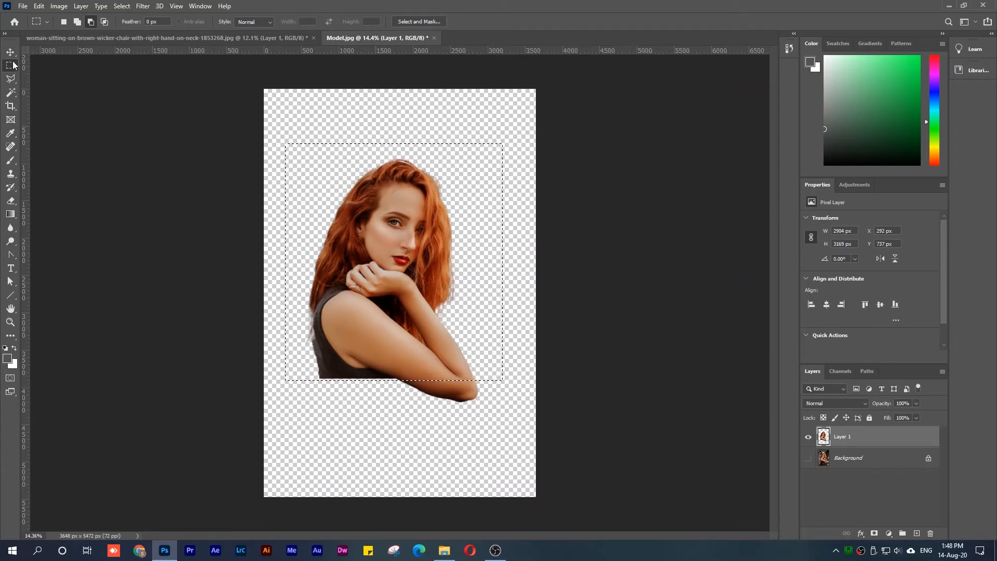
pyautogui.click(64, 22)
pyautogui.scroll(3, 364, 268)
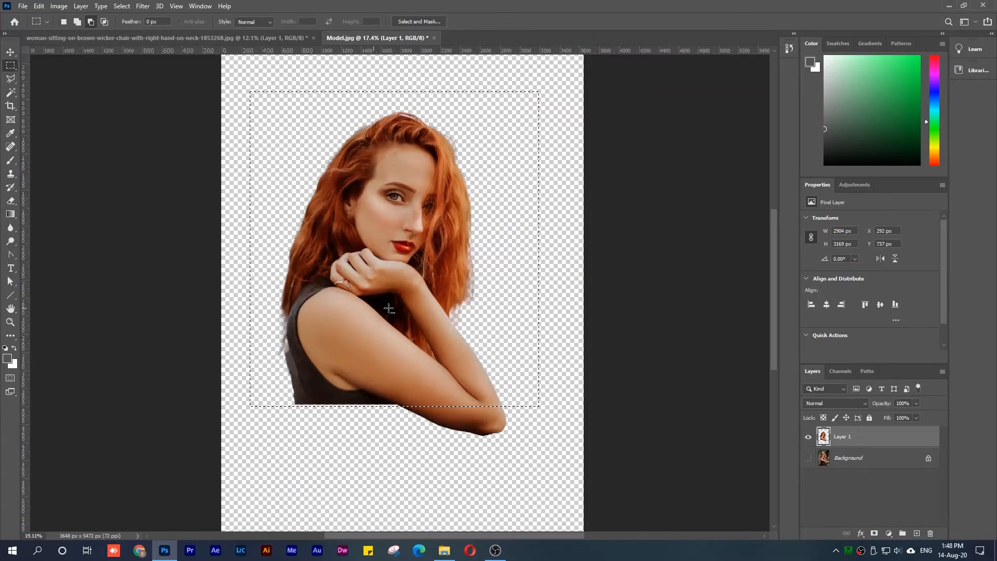
pyautogui.moveTo(366, 332); pyautogui.dragTo(366, 333)
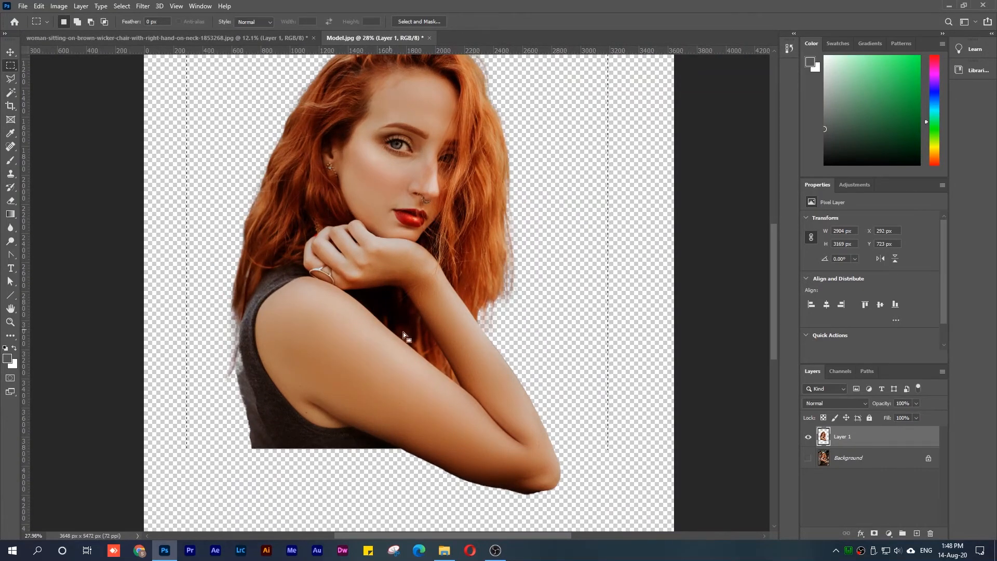
pyautogui.scroll(-2, 421, 374)
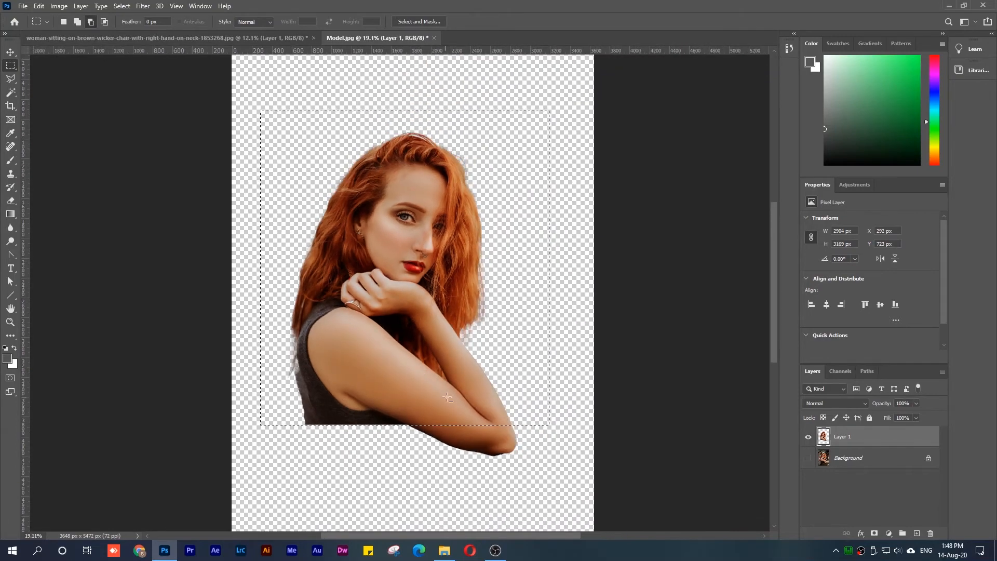
pyautogui.scroll(3, 422, 374)
pyautogui.scroll(2, 379, 459)
pyautogui.scroll(1, 378, 459)
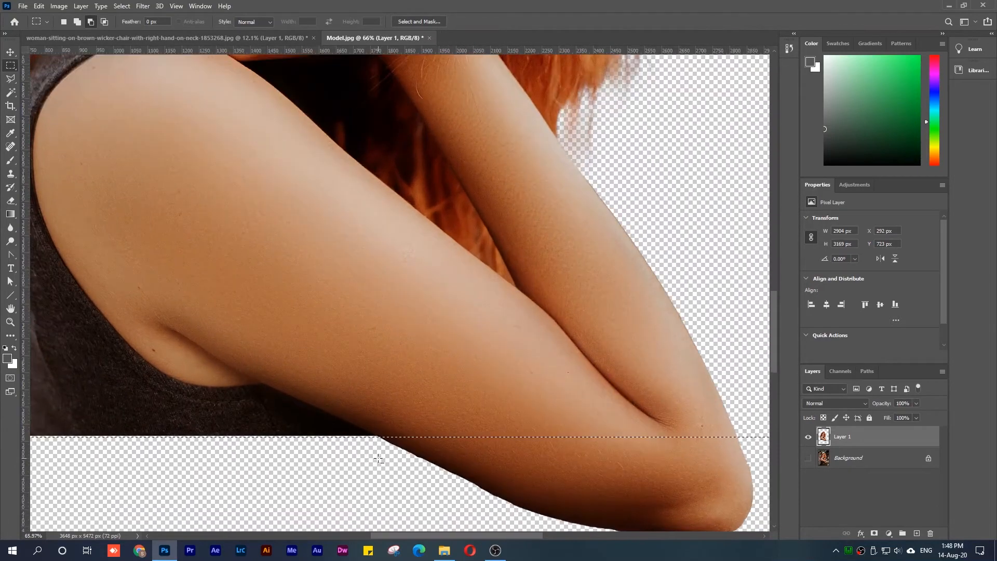
pyautogui.scroll(-3, 374, 407)
pyautogui.scroll(-3, 373, 406)
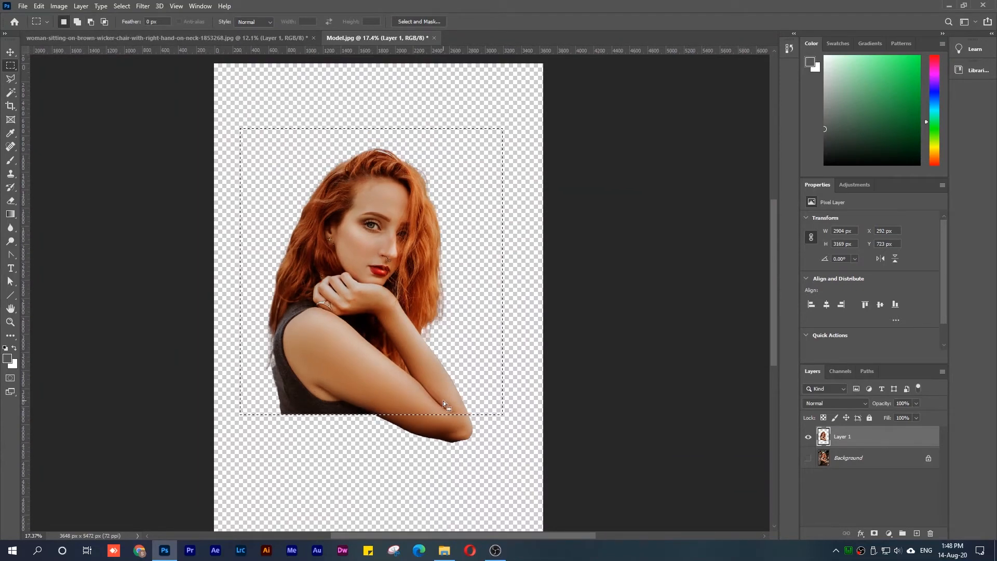
# Shift the rectangular selection around the model to about X 251 px, Y 717 px
pyautogui.press('Left')
pyautogui.press('Left')
pyautogui.press('Left')
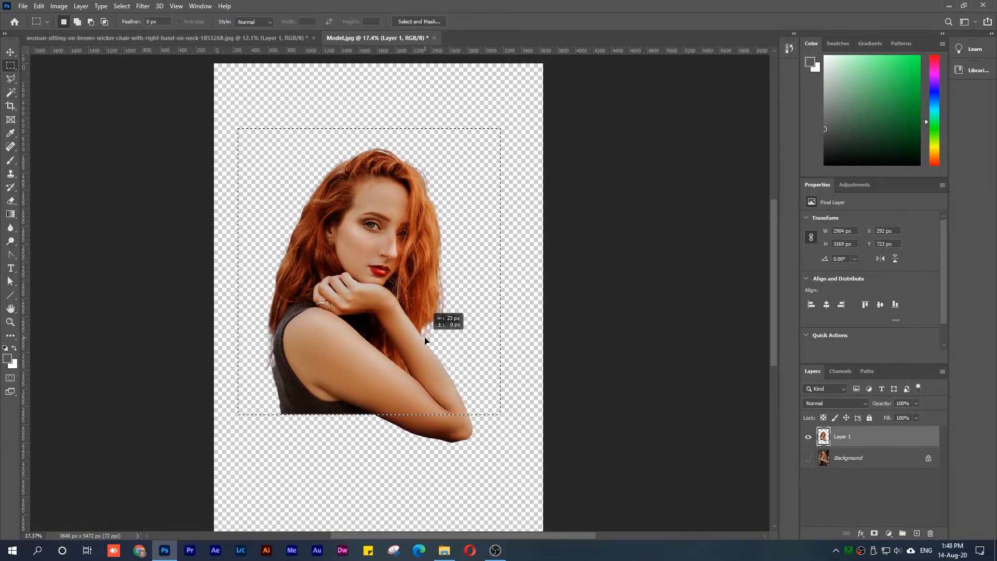
pyautogui.moveTo(425, 340); pyautogui.dragTo(422, 340)
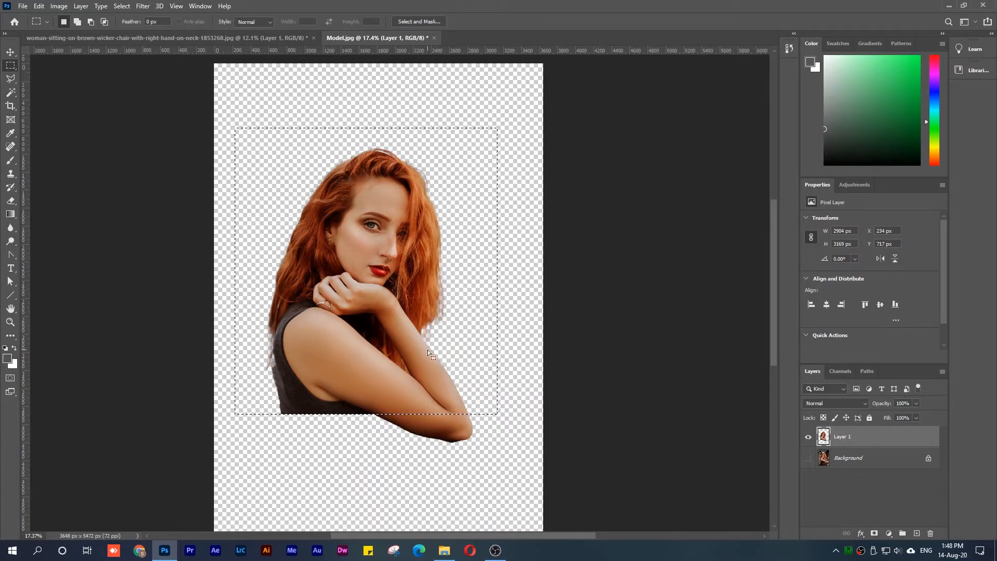
pyautogui.press('Right')
pyautogui.press('Right')
pyautogui.press('Right')
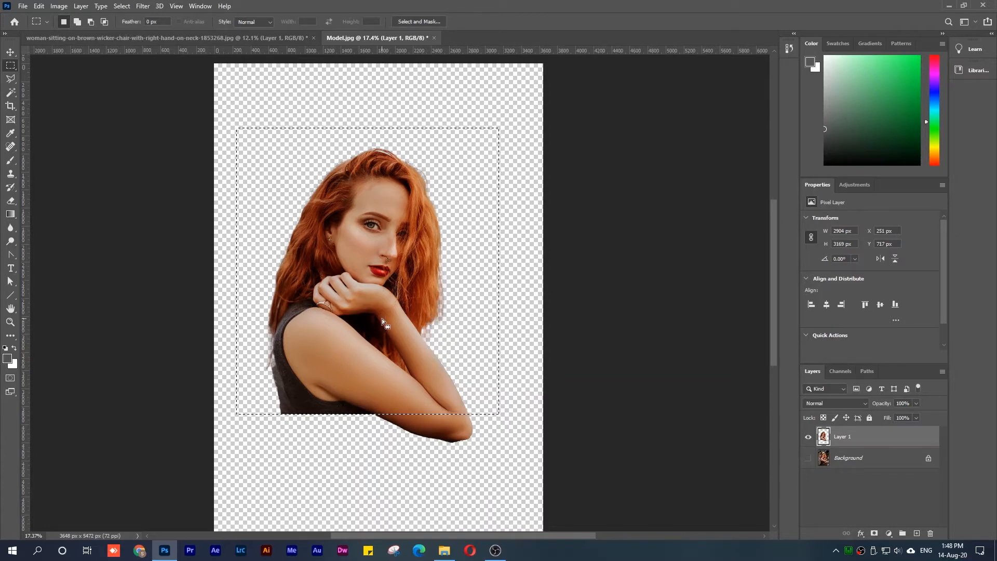
# Show the Background layer again and copy its rectangular selected area to a new layer
pyautogui.click(808, 458)
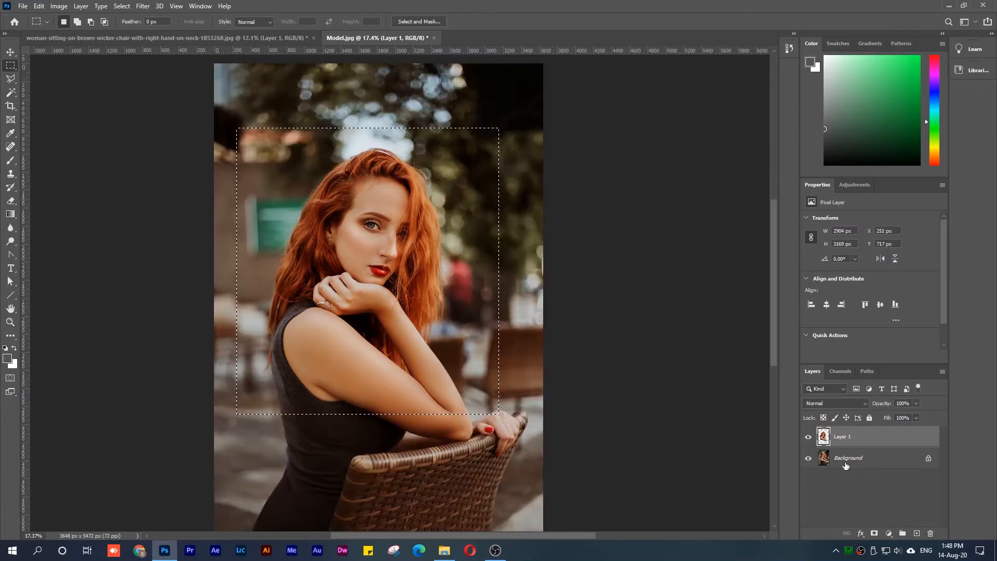
pyautogui.click(850, 461)
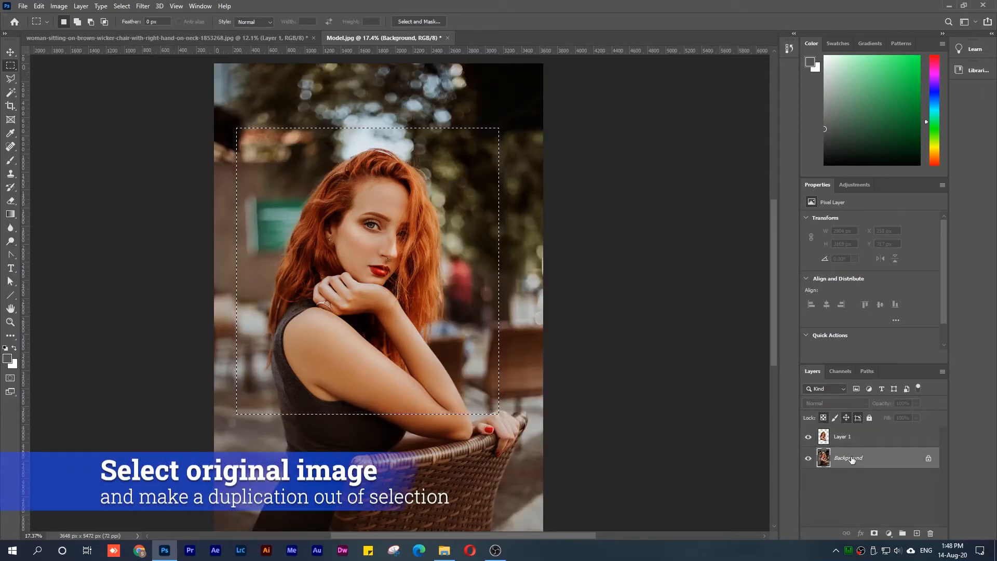
pyautogui.hotkey('ctrl', 'j')
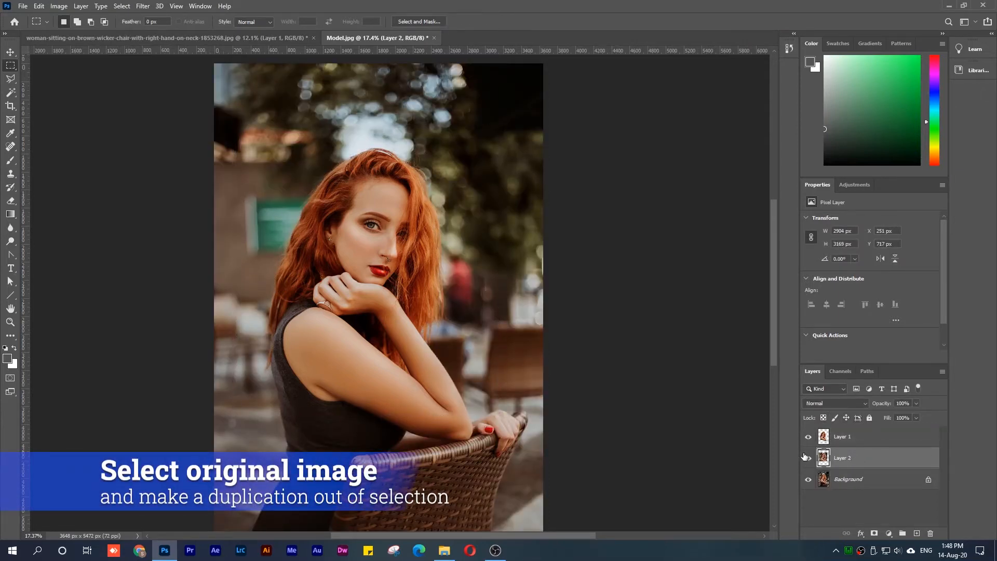
# Hide Layer 1 and toggle the Background layer's visibility to inspect the copied rectangular photo section
pyautogui.click(809, 479)
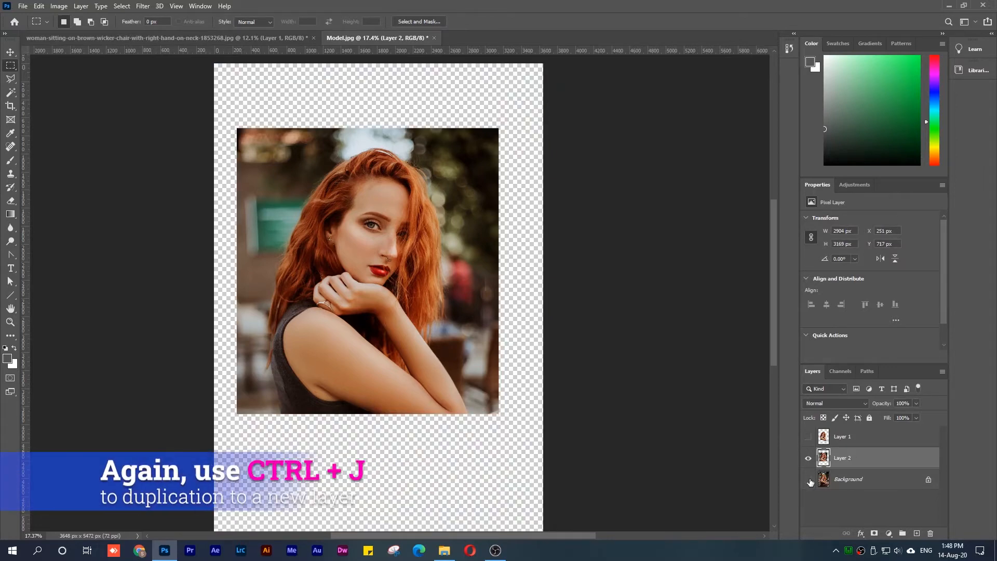
pyautogui.click(810, 481)
pyautogui.click(808, 480)
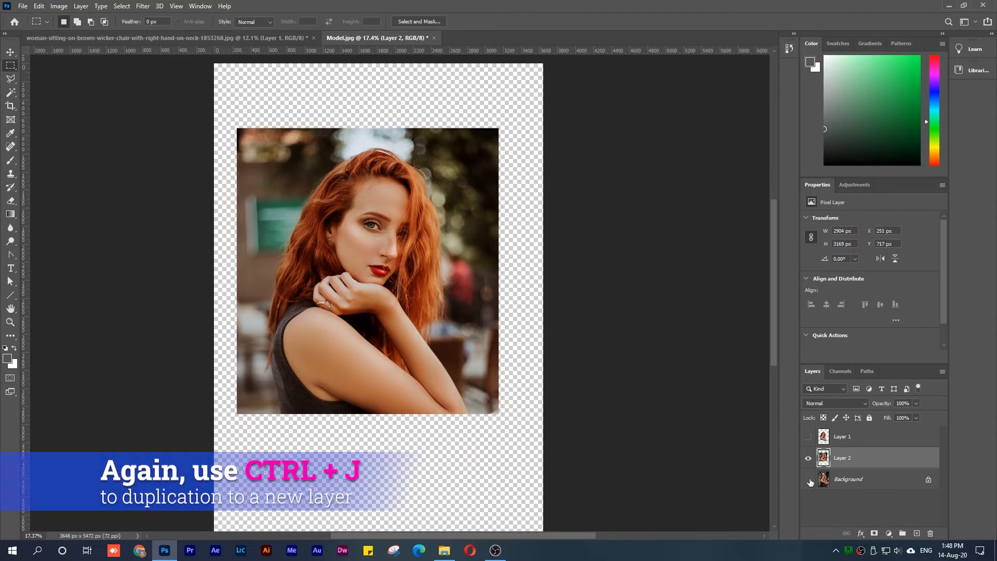
pyautogui.click(809, 480)
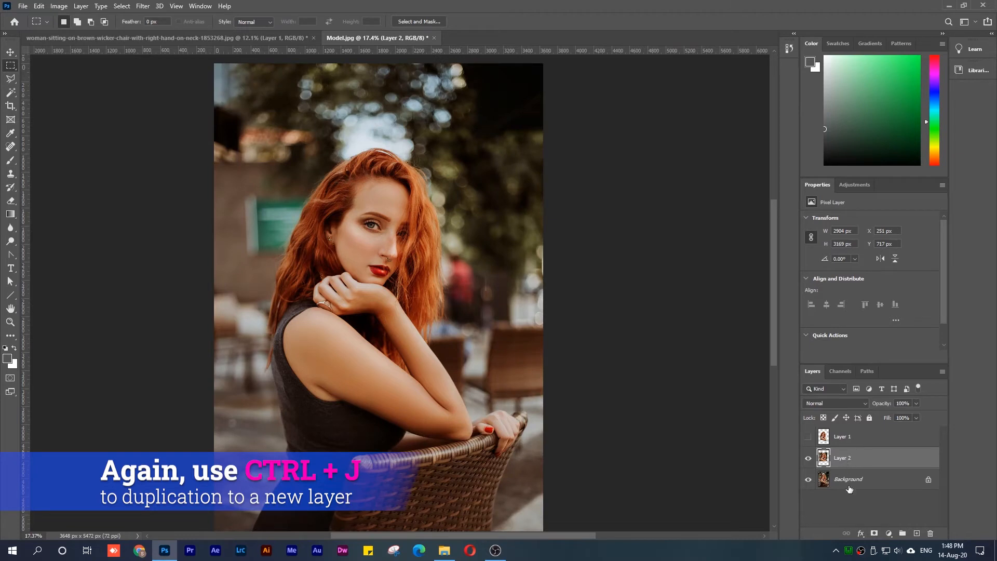
# Add a white inside stroke of 87 px at 100% opacity to the rectangular photo section on Layer 2
pyautogui.click(863, 534)
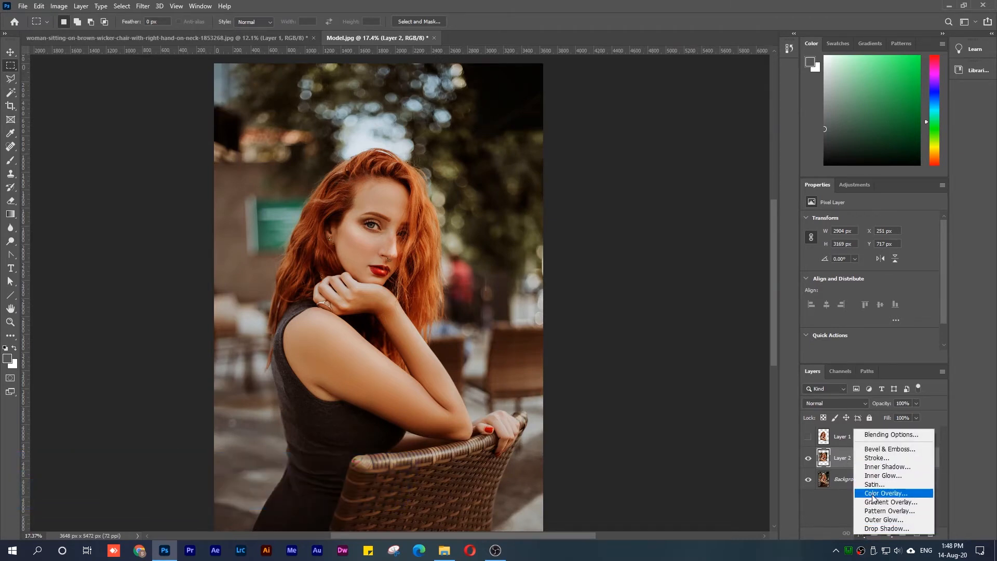
pyautogui.click(877, 458)
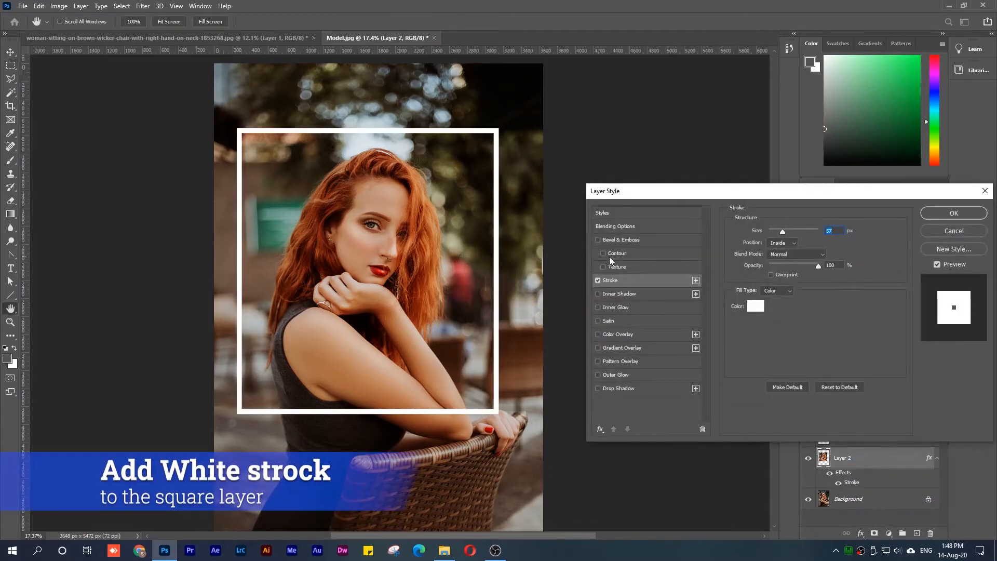
pyautogui.moveTo(783, 232); pyautogui.dragTo(789, 234)
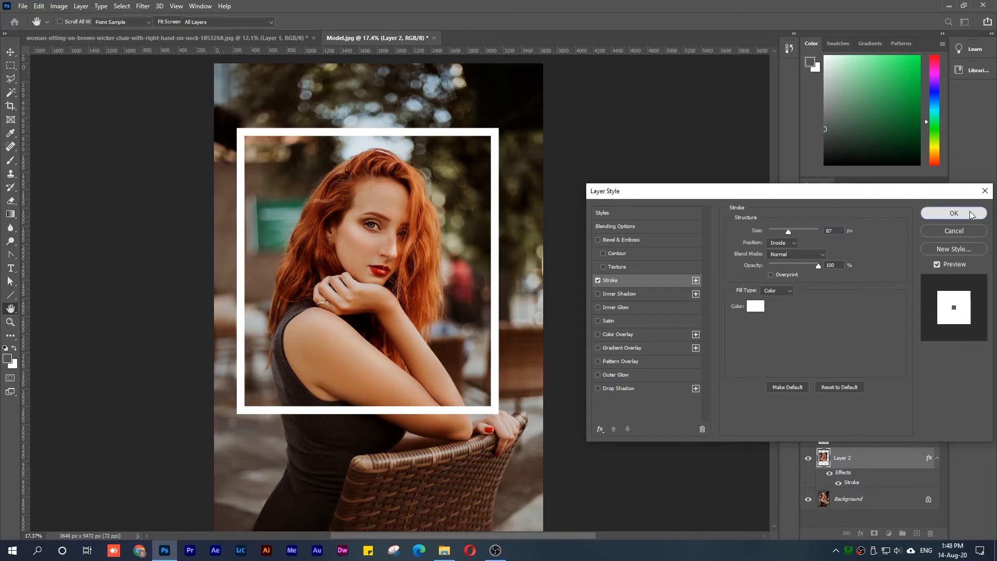
pyautogui.click(954, 213)
# Show Layer 1 again and erase the part of its dress that covers the lower border of the white frame
pyautogui.click(808, 438)
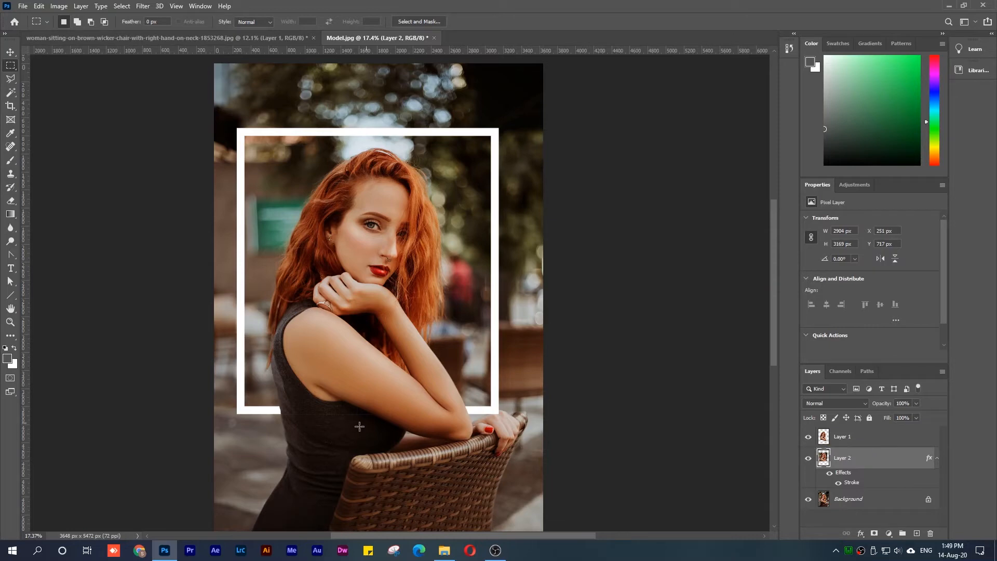
pyautogui.click(853, 436)
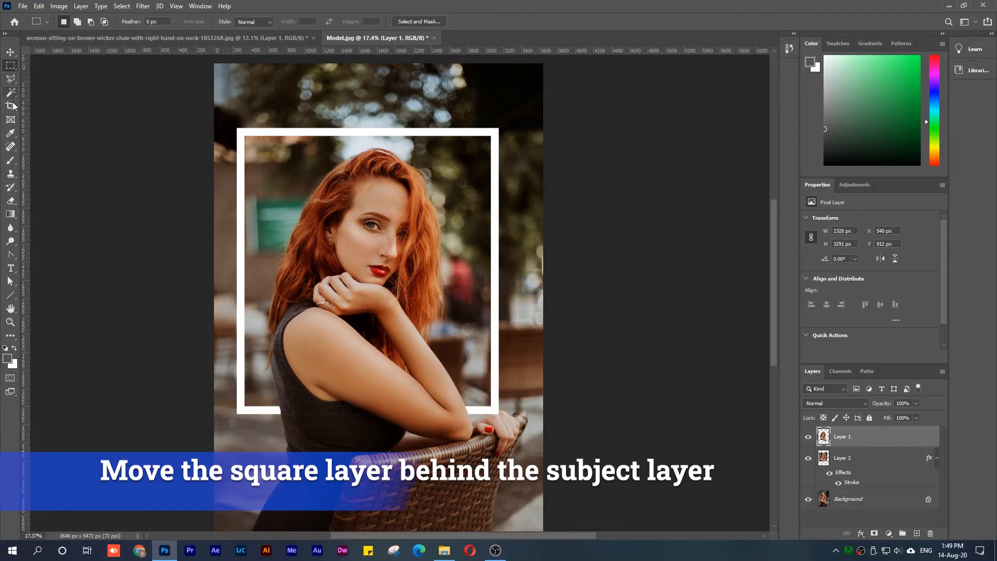
pyautogui.click(15, 202)
pyautogui.scroll(7, 273, 407)
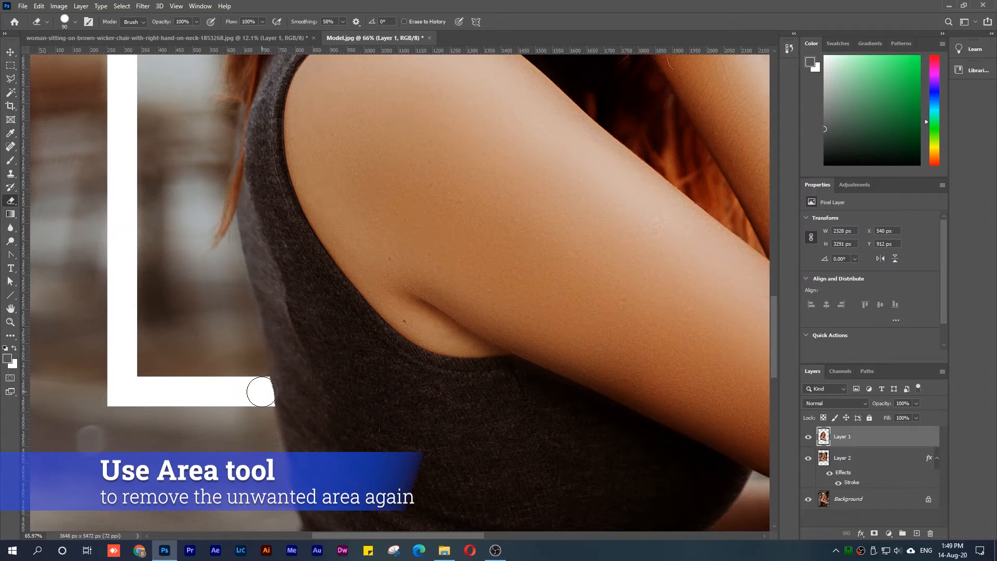
pyautogui.moveTo(263, 391); pyautogui.dragTo(281, 396)
pyautogui.moveTo(294, 397)
pyautogui.mouseDown()
pyautogui.moveTo(257, 380)
pyautogui.moveTo(299, 396)
pyautogui.moveTo(279, 386)
pyautogui.moveTo(382, 396)
pyautogui.moveTo(296, 380)
pyautogui.moveTo(381, 391)
pyautogui.moveTo(366, 385)
pyautogui.moveTo(405, 398)
pyautogui.moveTo(383, 401)
pyautogui.moveTo(519, 395)
pyautogui.moveTo(427, 378)
pyautogui.moveTo(367, 378)
pyautogui.moveTo(370, 396)
pyautogui.moveTo(390, 400)
pyautogui.moveTo(556, 398)
pyautogui.moveTo(615, 422)
pyautogui.moveTo(481, 386)
pyautogui.mouseUp()
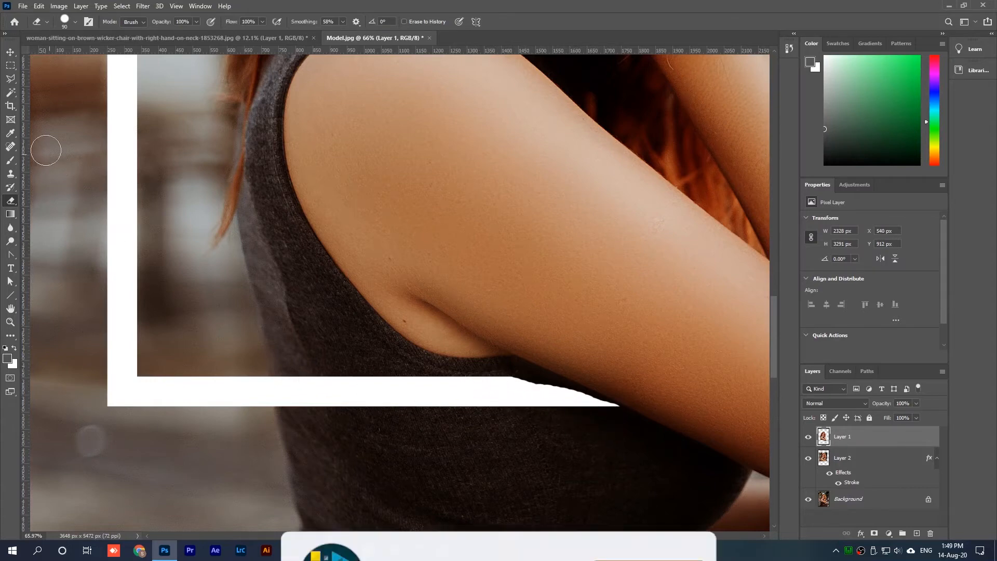
# Select the leftover dress sliver between the arm and the lower frame border with the Polygonal Lasso, delete it from Layer 1 and deselect
pyautogui.click(12, 80)
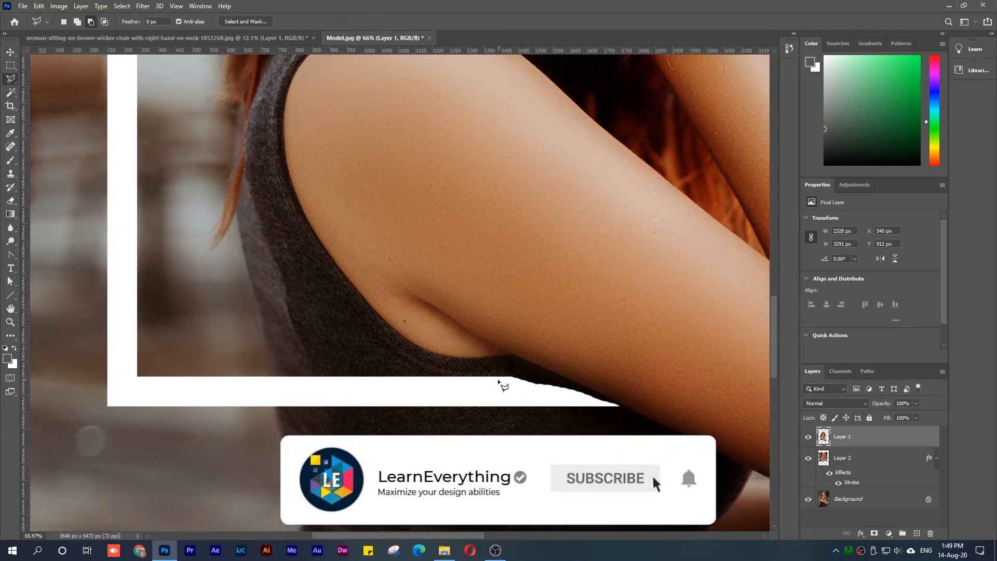
pyautogui.scroll(8, 496, 380)
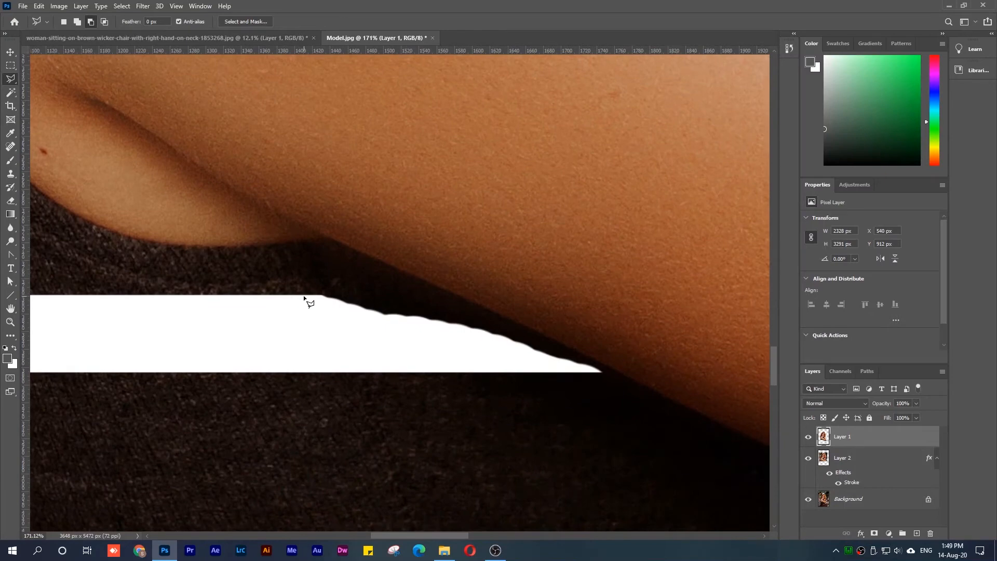
pyautogui.click(304, 296)
pyautogui.click(457, 295)
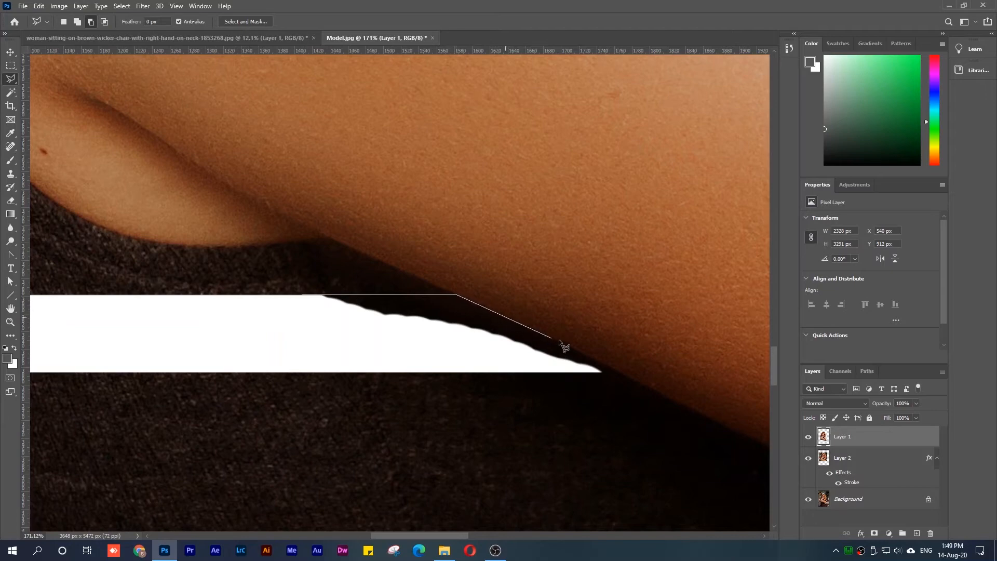
pyautogui.click(618, 372)
pyautogui.click(589, 423)
pyautogui.click(302, 421)
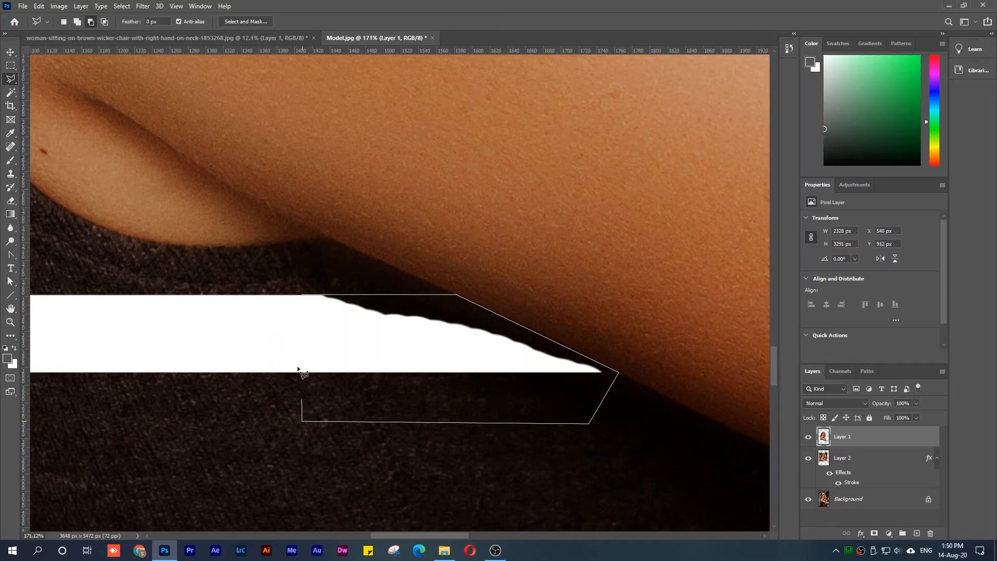
pyautogui.click(303, 295)
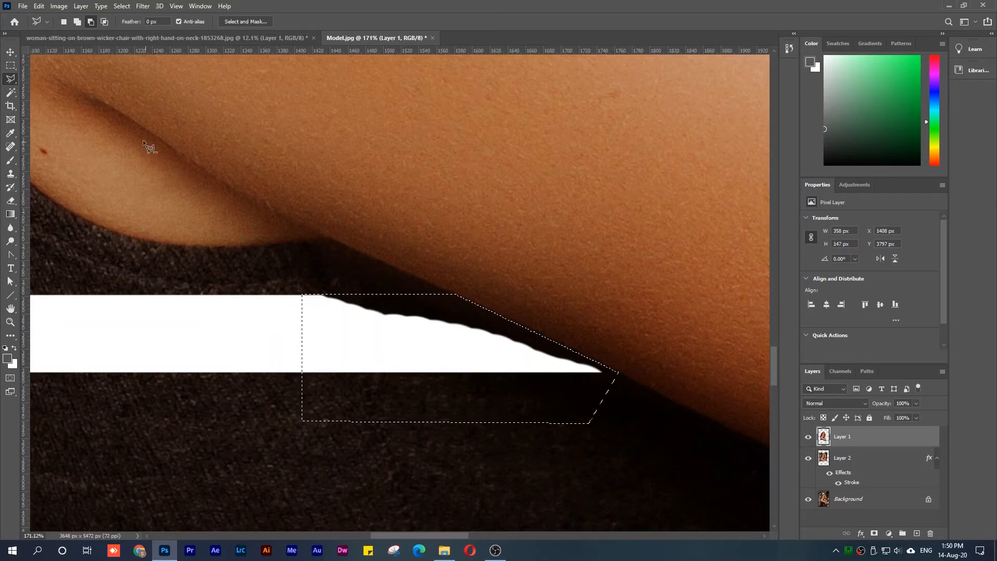
pyautogui.hotkey('alt', 'BackSpace')
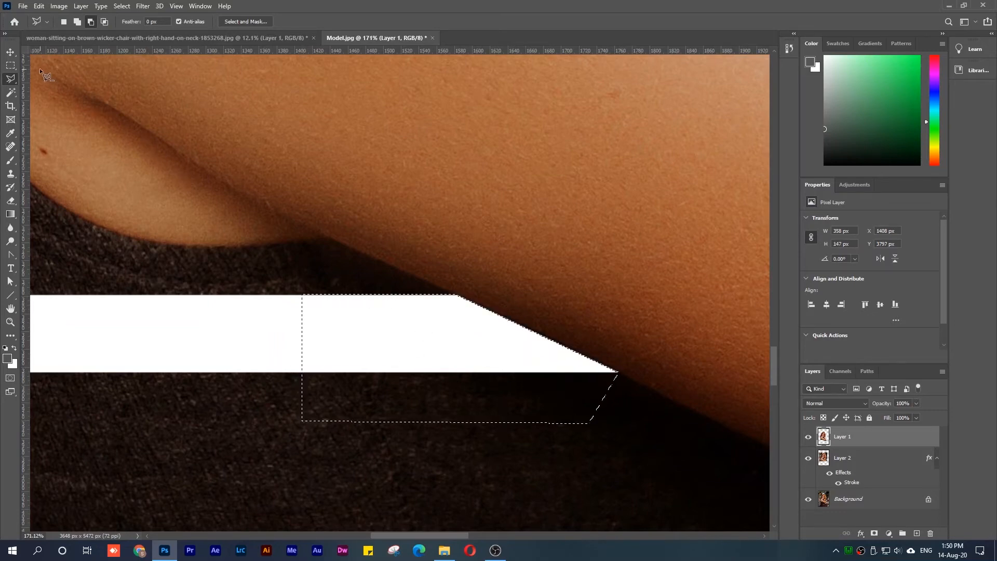
pyautogui.hotkey('ctrl', 'd')
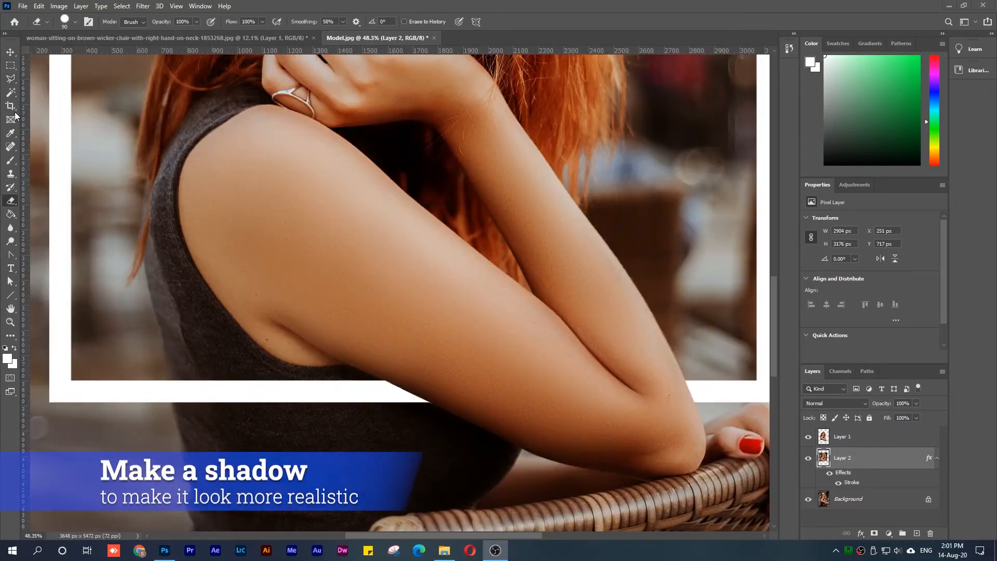
# Draw a polygonal selection about 600 by 336 px inside the upper arm, following its lower edge where it crosses the white frame
pyautogui.click(11, 88)
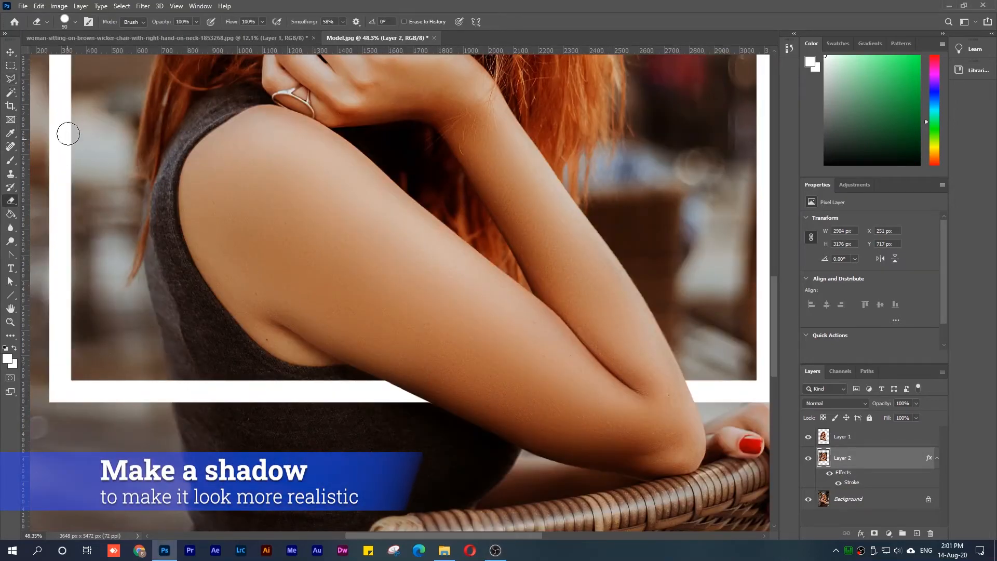
pyautogui.click(11, 81)
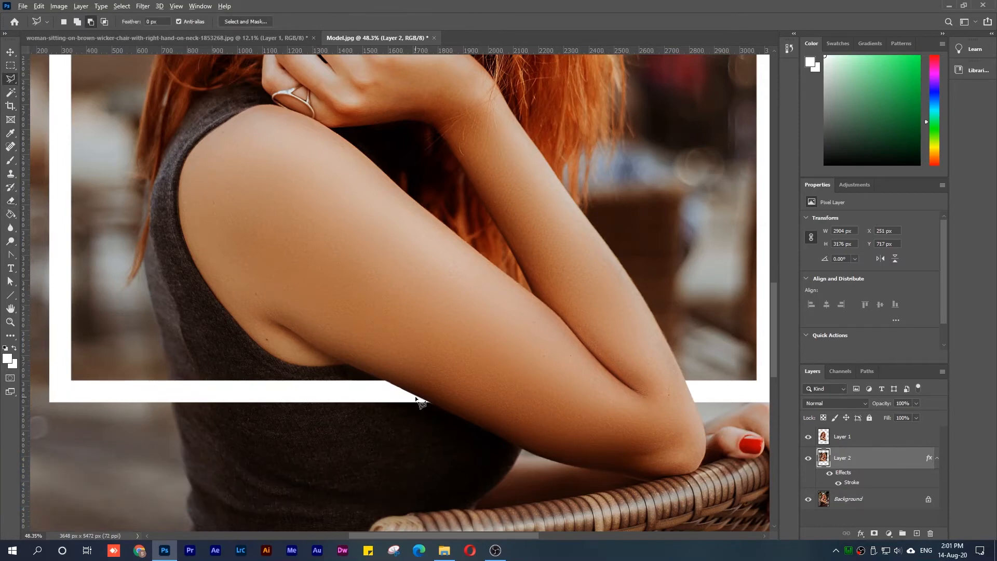
pyautogui.scroll(4, 421, 414)
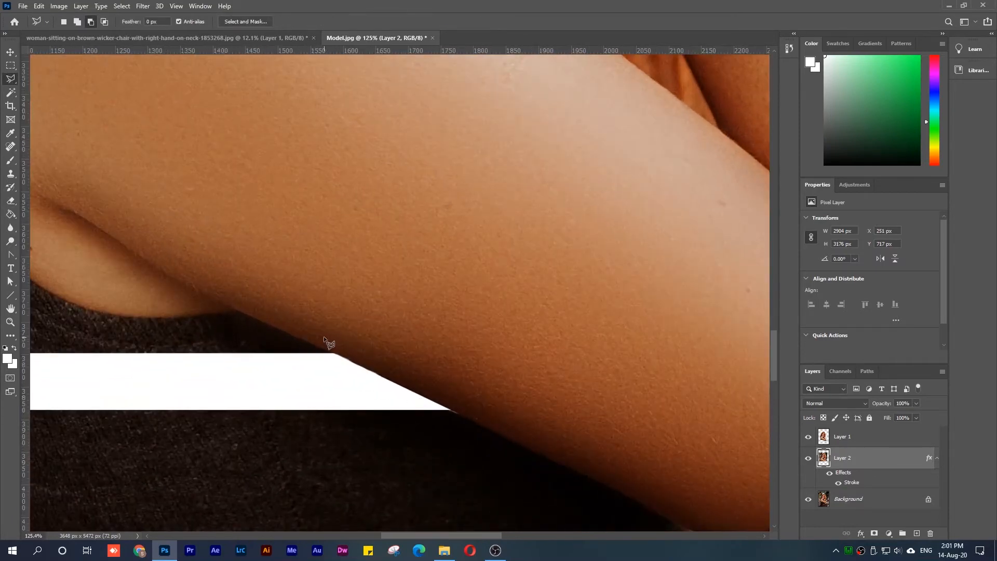
pyautogui.click(322, 334)
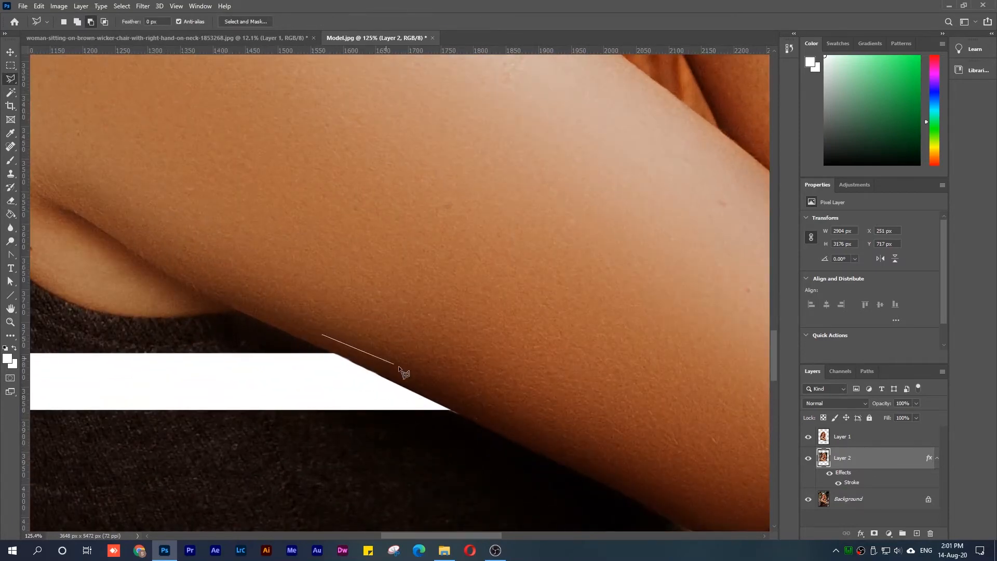
pyautogui.click(493, 417)
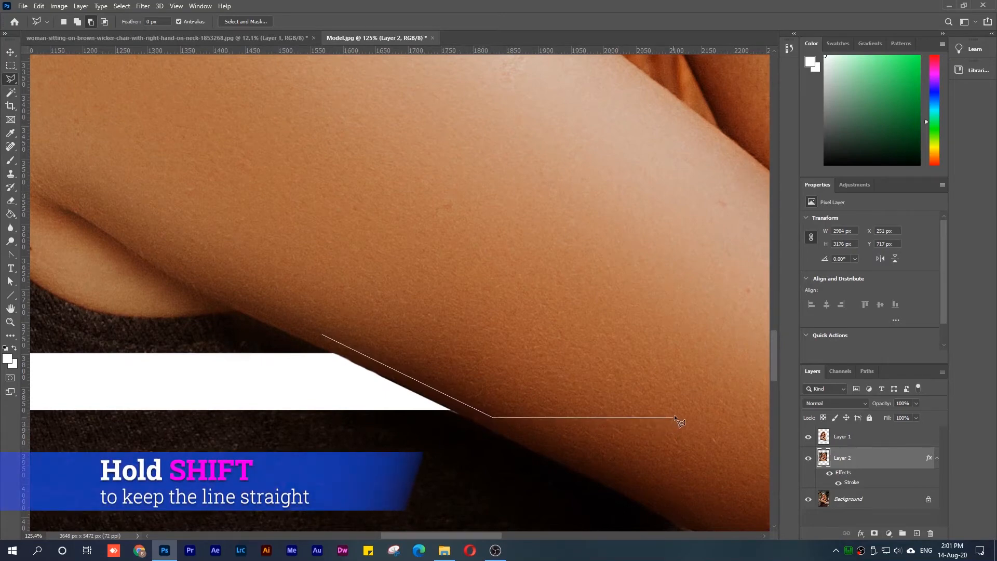
pyautogui.keyDown('shift'); pyautogui.click(711, 416); pyautogui.keyUp('shift')
pyautogui.keyDown('shift'); pyautogui.click(675, 198); pyautogui.keyUp('shift')
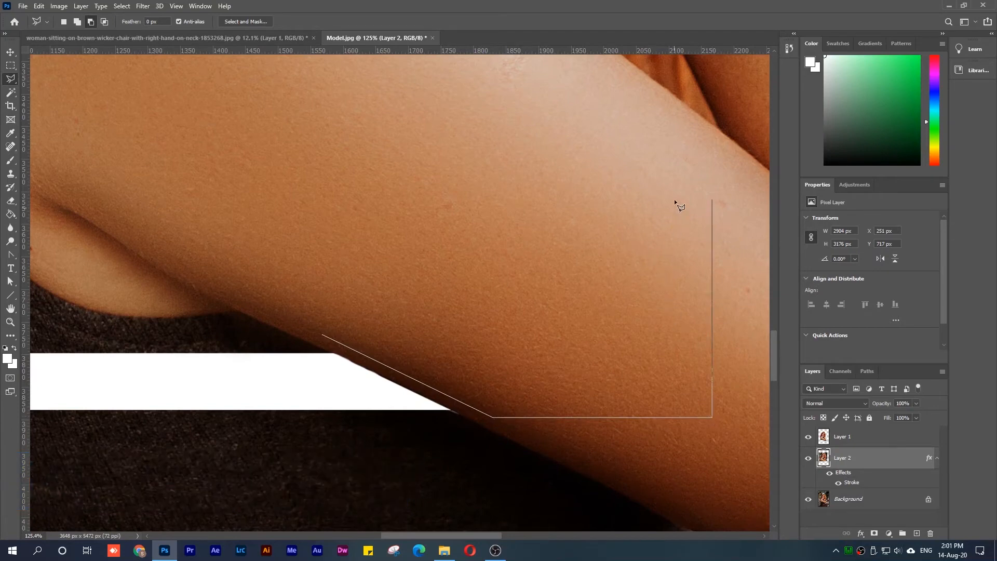
pyautogui.click(333, 199)
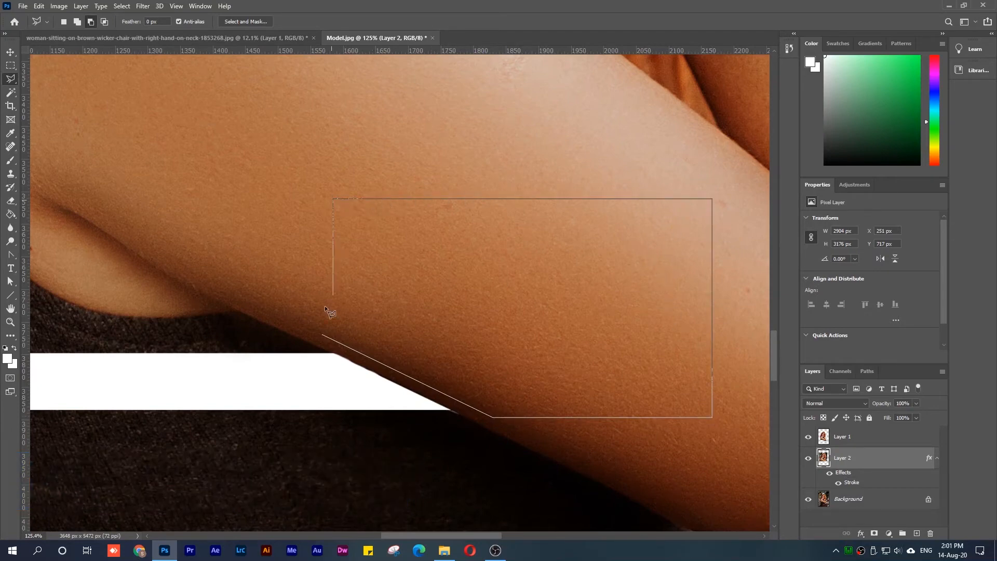
pyautogui.click(323, 337)
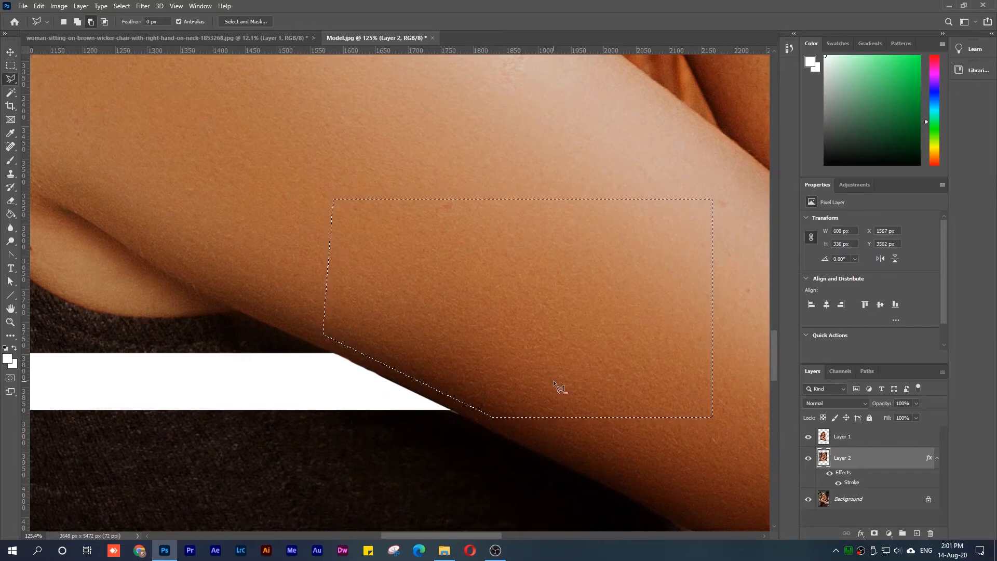
# Create Layer 3, place it above Layer 1, fill the arm selection with white and deselect
pyautogui.hotkey('ctrl', 'shift', 'n')
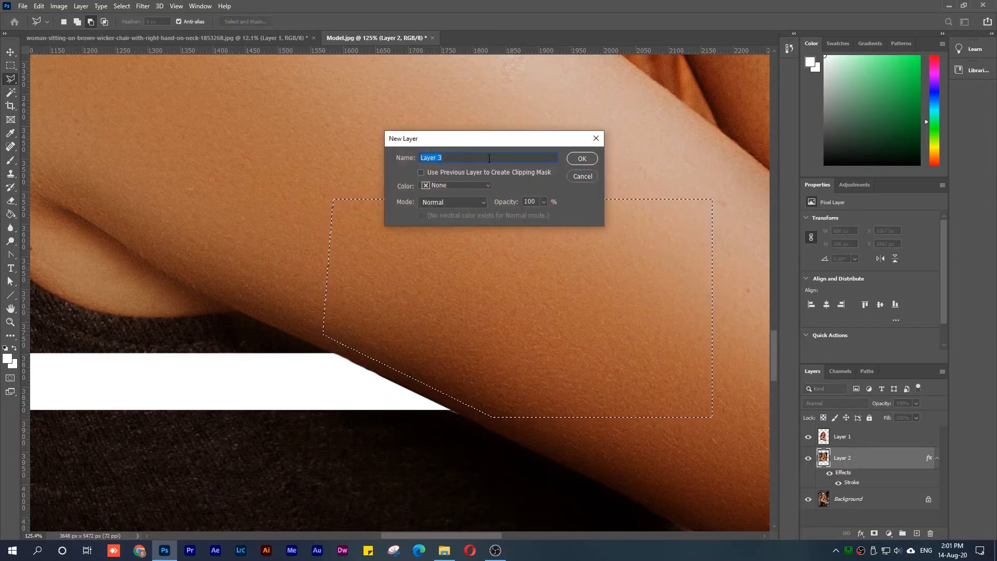
pyautogui.click(583, 158)
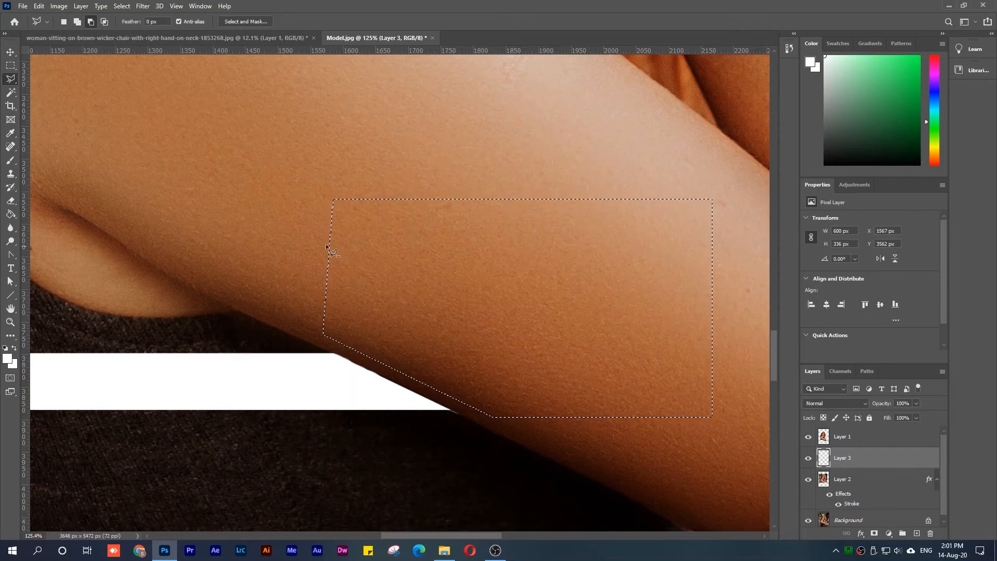
pyautogui.click(11, 214)
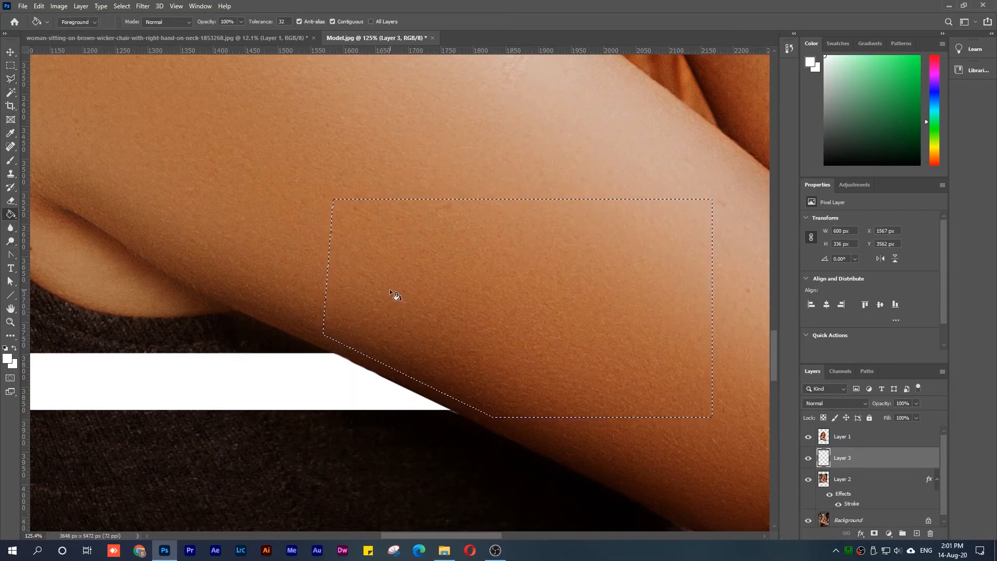
pyautogui.moveTo(871, 464); pyautogui.dragTo(854, 442)
pyautogui.hotkey('alt', 'BackSpace')
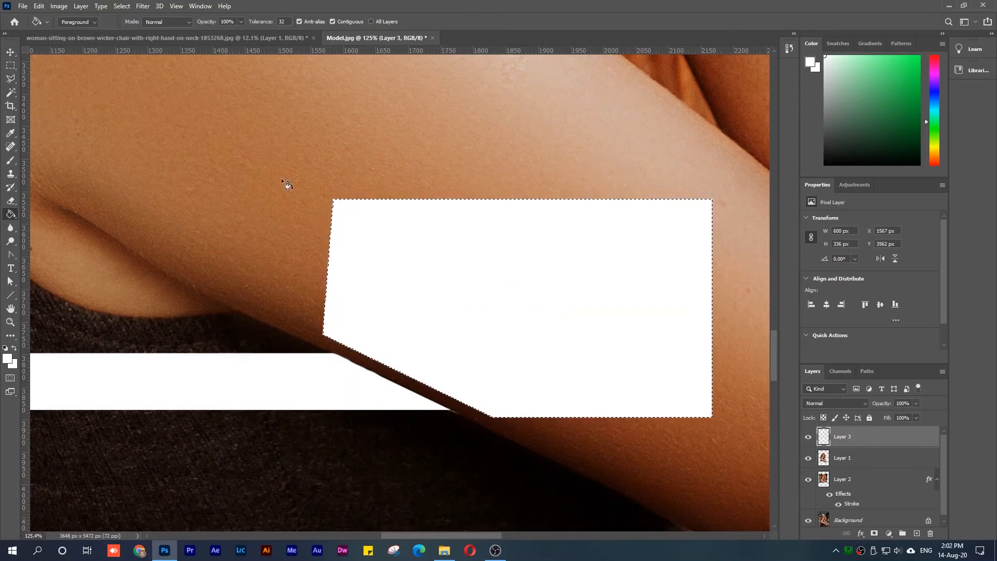
pyautogui.press('m')
pyautogui.hotkey('ctrl', 'd')
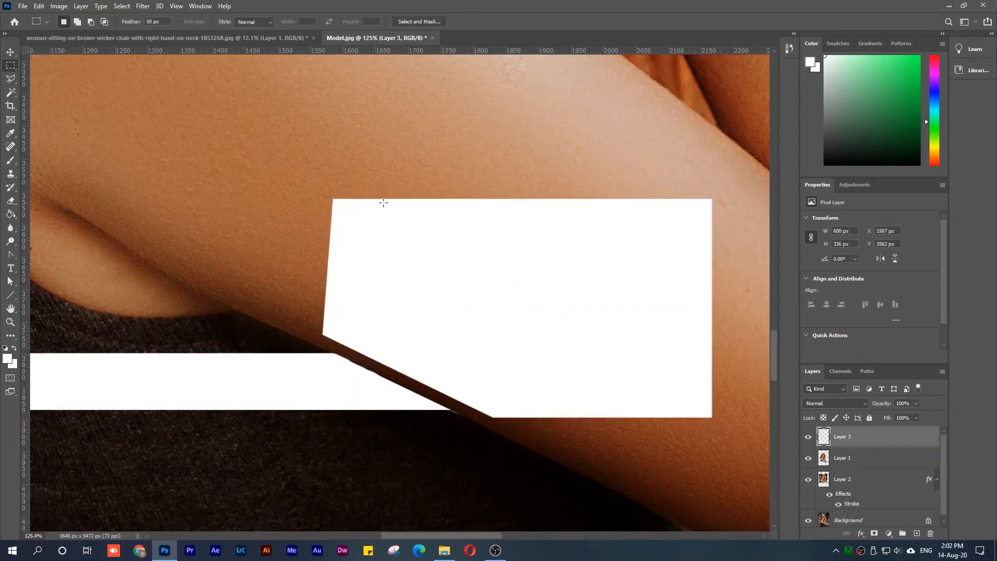
# Add a black drop shadow to Layer 3 (100% opacity, 0° angle, 27 px distance, 31% spread, 111 px size) and move it beneath Layer 1
pyautogui.click(10, 51)
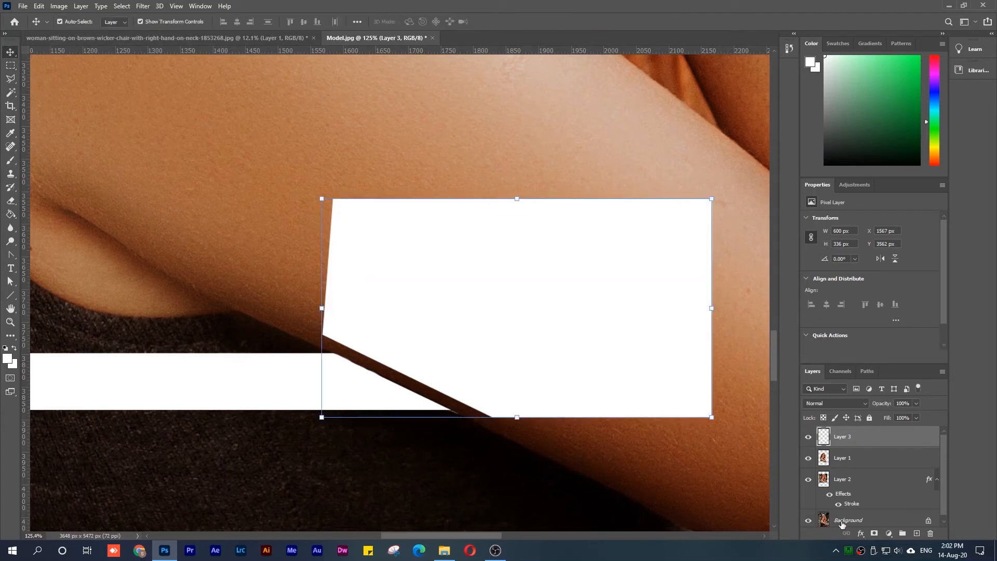
pyautogui.click(861, 534)
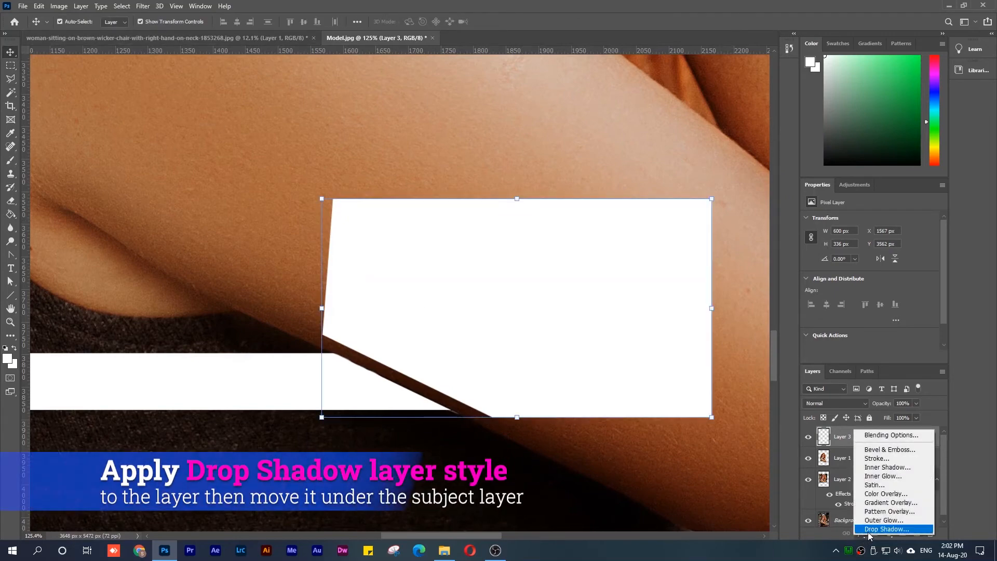
pyautogui.click(870, 537)
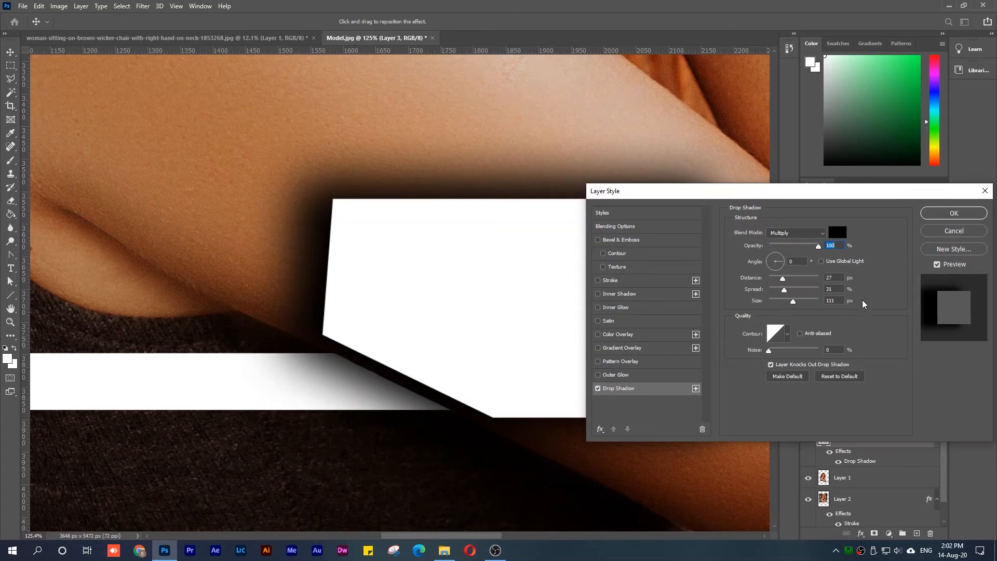
pyautogui.click(938, 214)
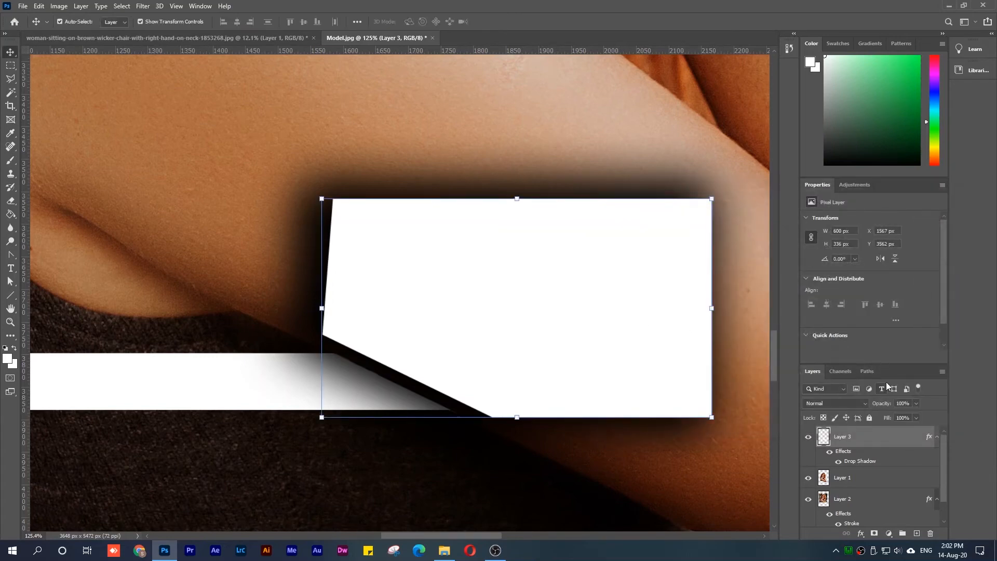
pyautogui.moveTo(871, 442); pyautogui.dragTo(872, 489)
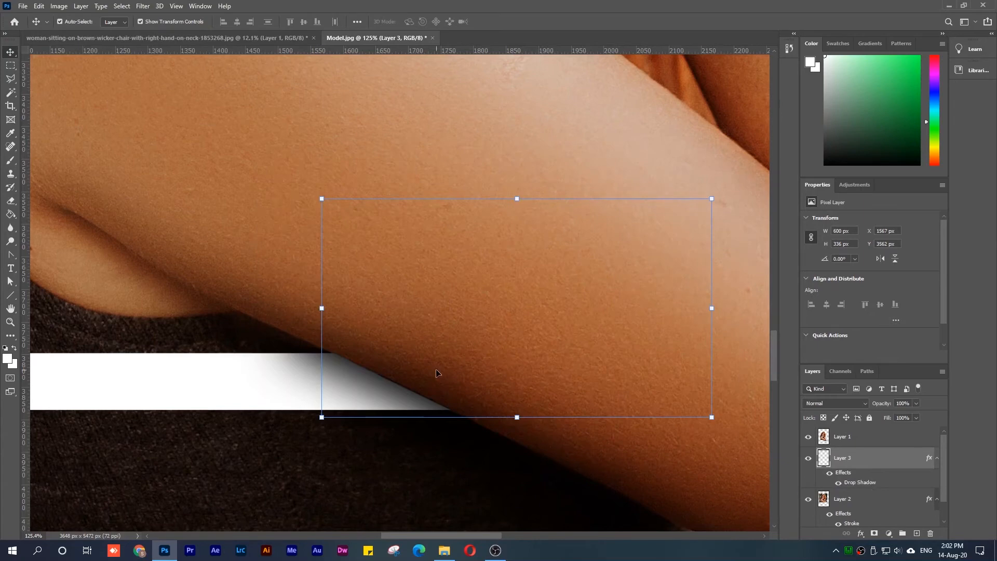
# Nudge Layer 3 to X 1541 px, Y 3568 px to adjust the arm's shadow on the white frame
pyautogui.press('Left')
pyautogui.press('Left')
pyautogui.press('Left')
pyautogui.press('Left')
pyautogui.press('Left')
pyautogui.press('Left')
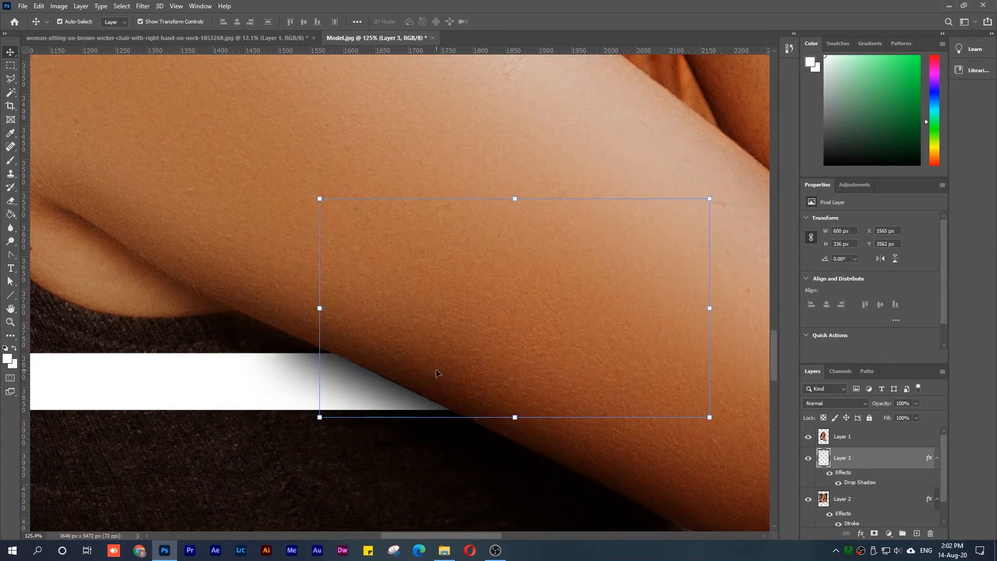
pyautogui.press('Left')
pyautogui.press('Left')
pyautogui.press('Left')
pyautogui.press('Left')
pyautogui.press('Left')
pyautogui.press('Left')
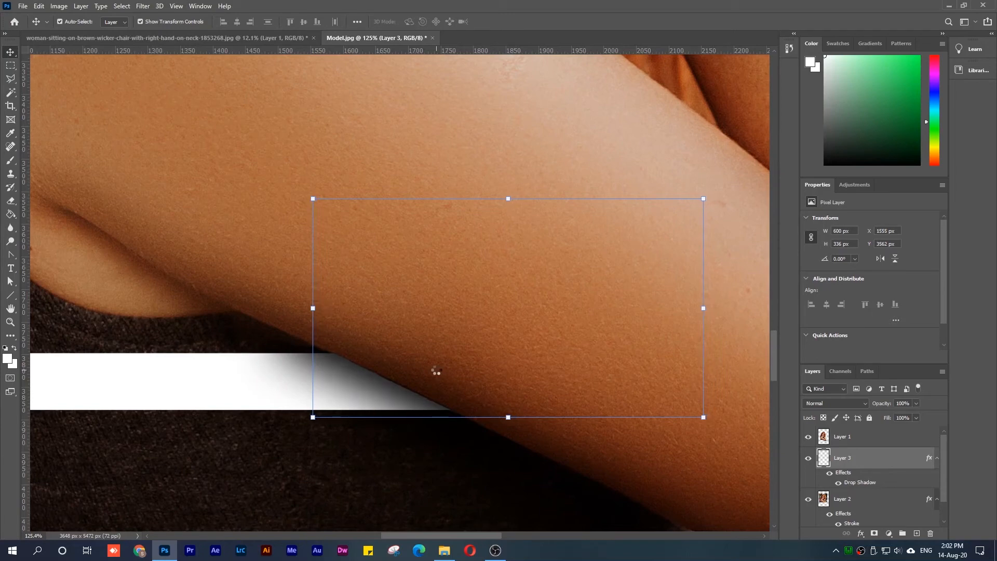
pyautogui.press('Down')
pyautogui.press('Down')
pyautogui.press('Down')
pyautogui.press('Down')
pyautogui.press('Down')
pyautogui.press('Down')
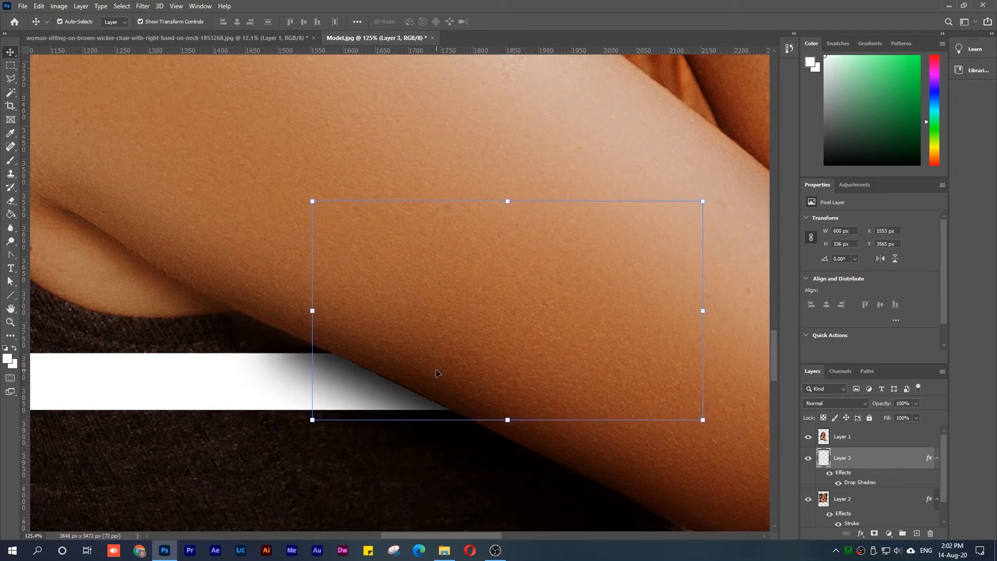
pyautogui.press('Left')
pyautogui.press('Left')
pyautogui.press('Left')
pyautogui.press('Left')
pyautogui.press('Left')
pyautogui.press('Left')
pyautogui.press('Left')
pyautogui.press('Left')
pyautogui.press('Left')
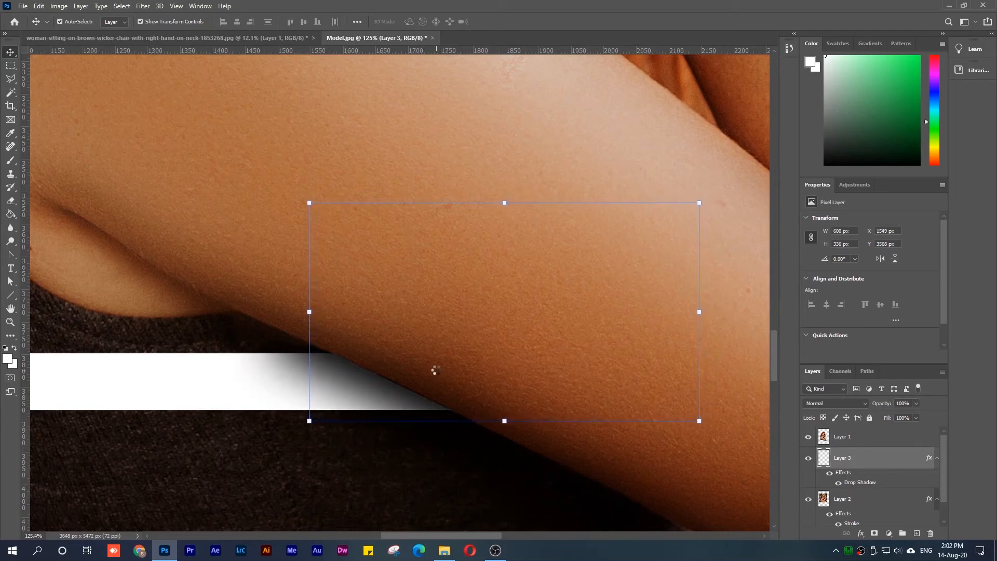
pyautogui.press('Left')
pyautogui.press('Left')
pyautogui.press('Left')
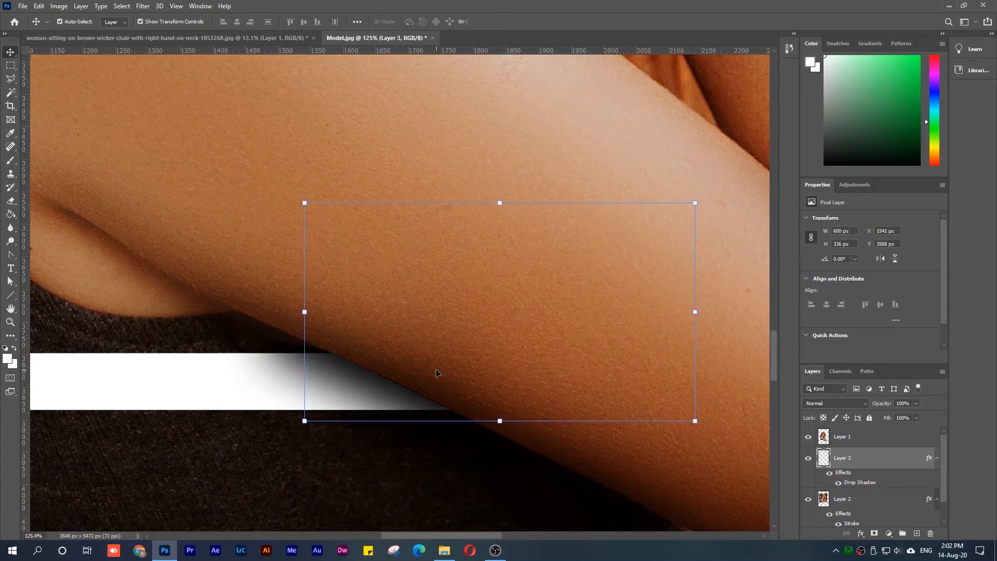
pyautogui.moveTo(385, 396); pyautogui.dragTo(366, 409)
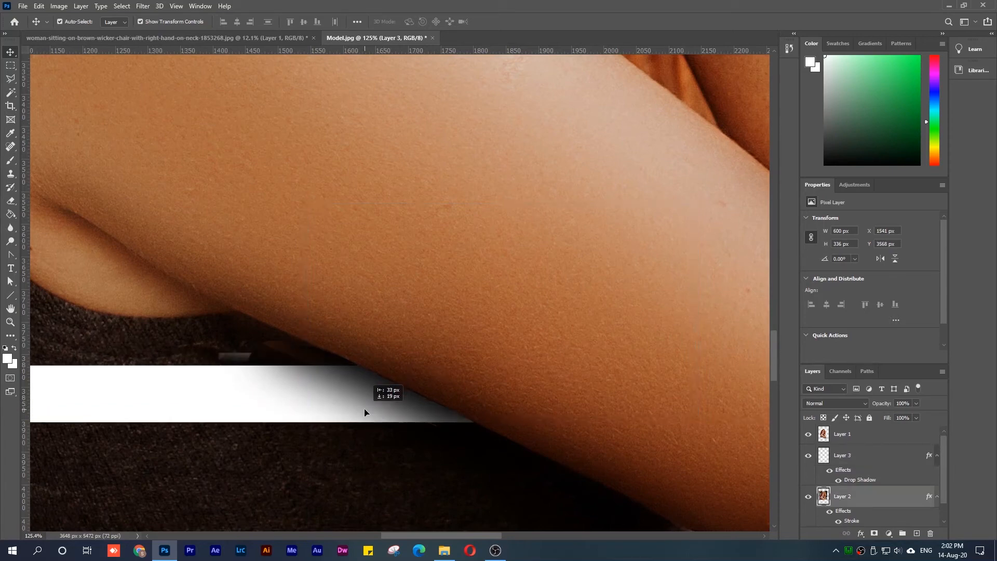
pyautogui.hotkey('ctrl', 'z')
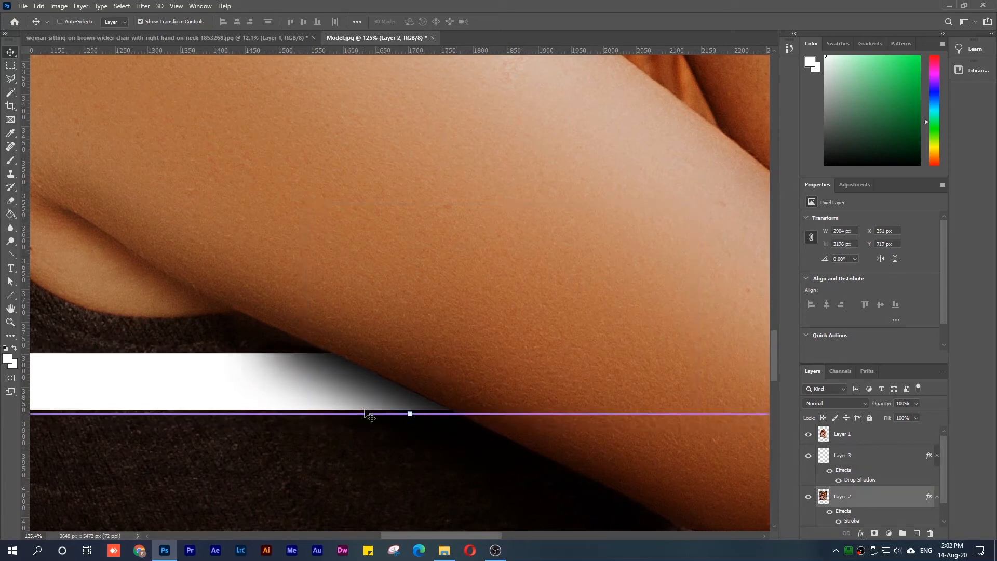
pyautogui.click(875, 459)
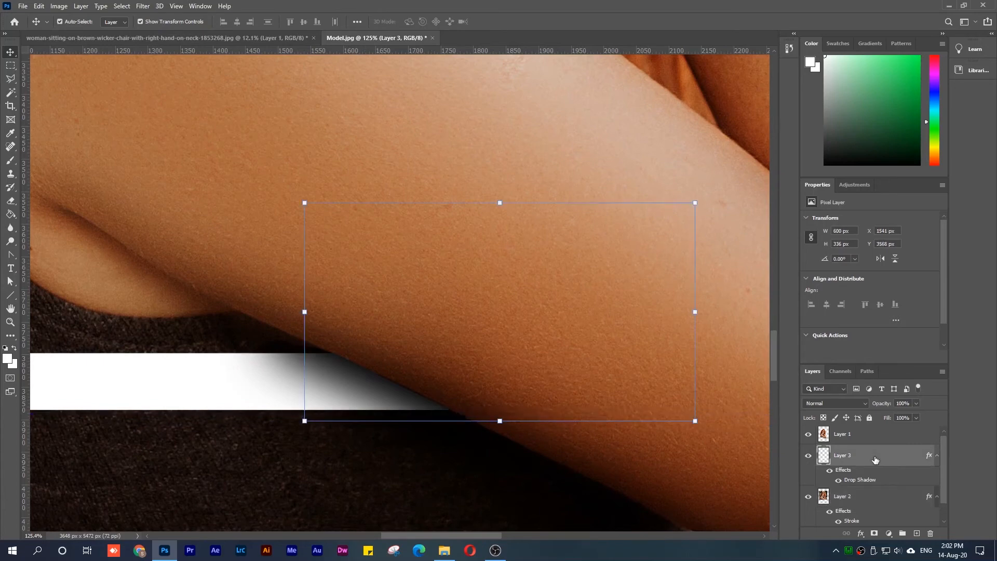
pyautogui.moveTo(429, 413); pyautogui.dragTo(391, 400)
pyautogui.click(890, 458)
pyautogui.hotkey('ctrl', 'z')
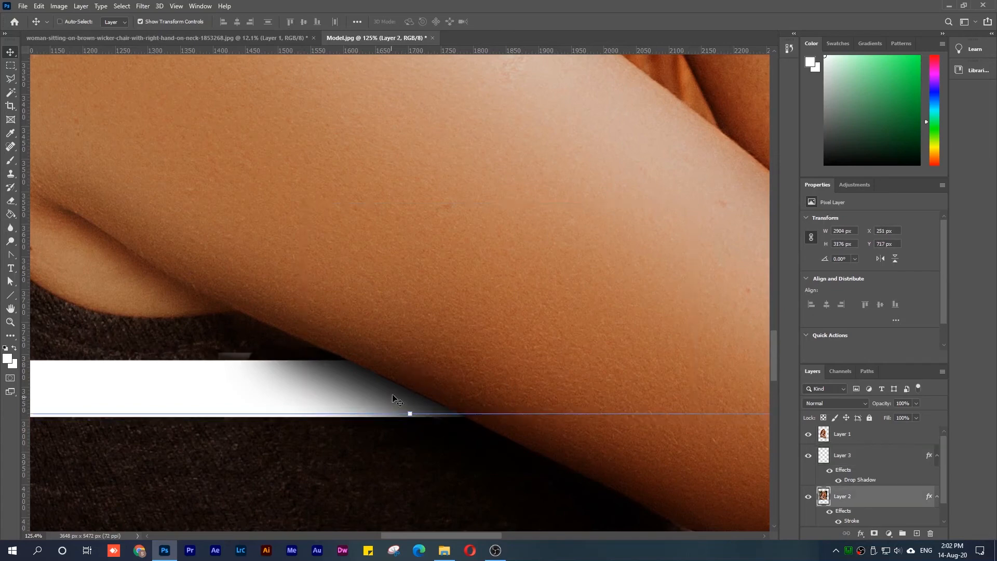
pyautogui.click(408, 454)
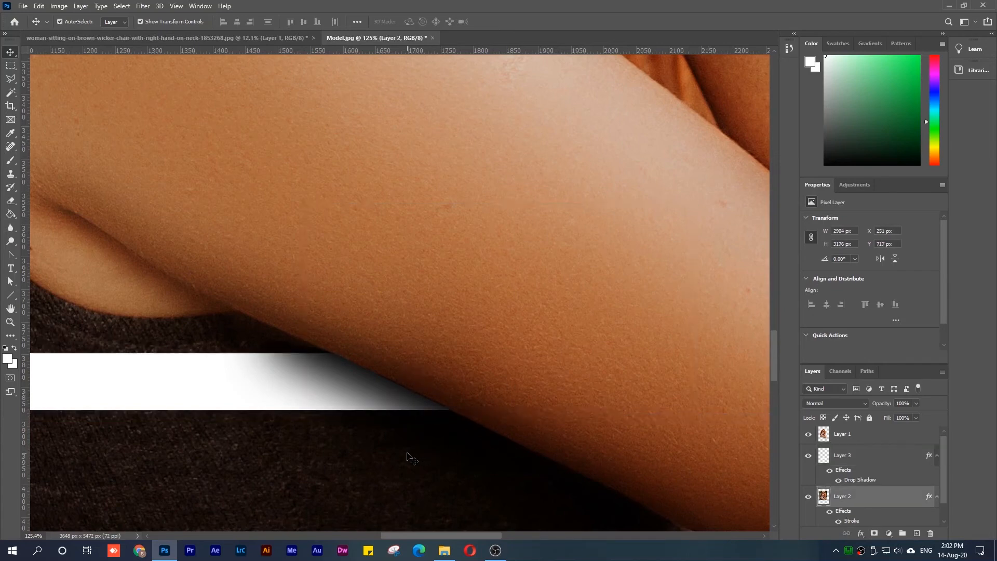
# Check the arm's shadow against the whole picture, nudge Layer 3 slightly upward and deselect it
pyautogui.scroll(-10, 638, 459)
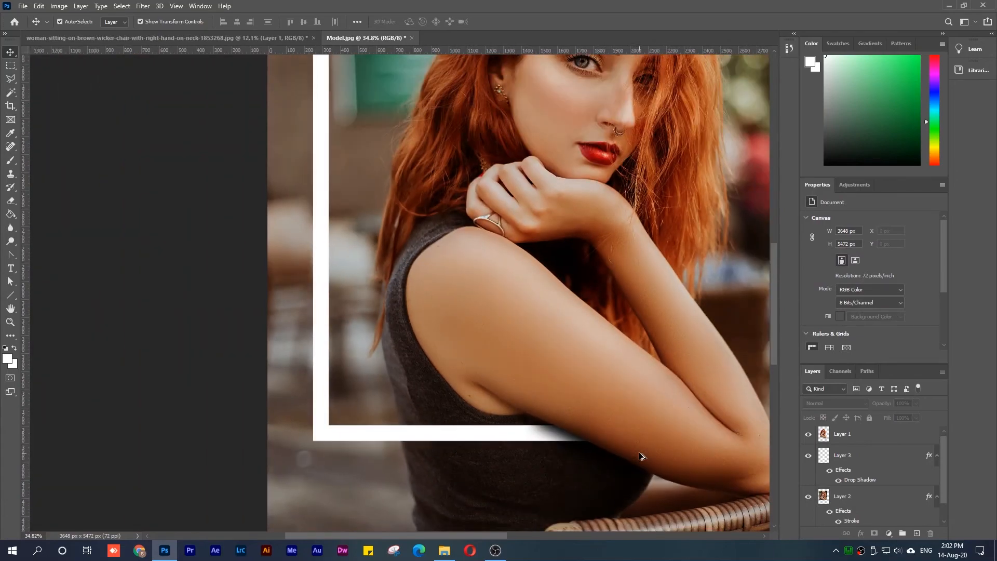
pyautogui.scroll(-3, 590, 417)
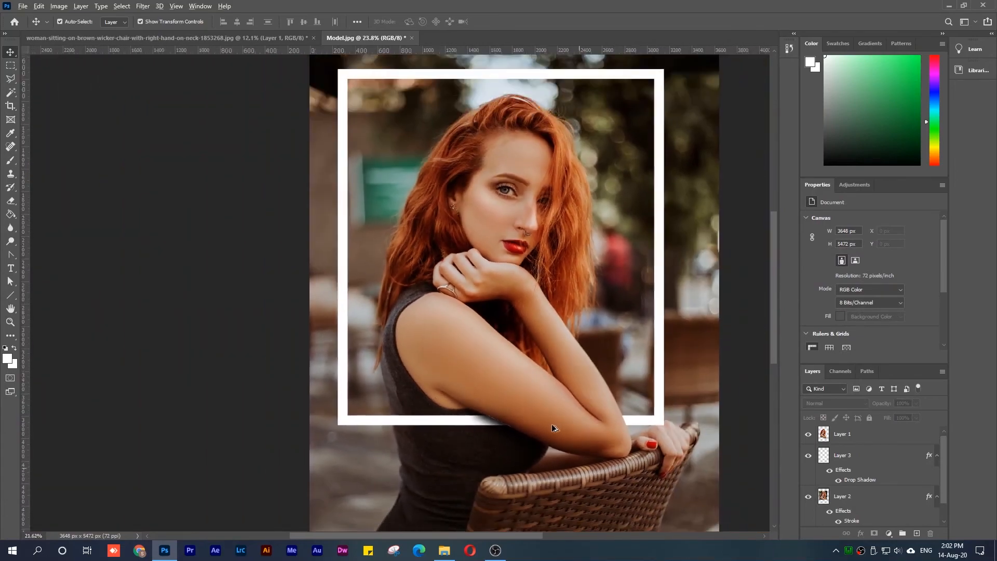
pyautogui.scroll(5, 551, 424)
pyautogui.scroll(15, 501, 411)
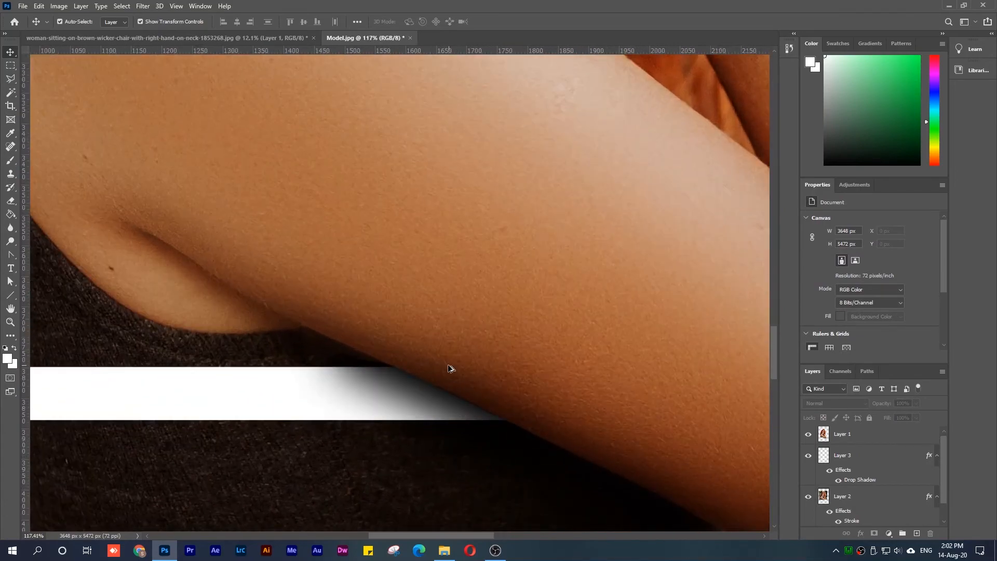
pyautogui.scroll(-10, 439, 403)
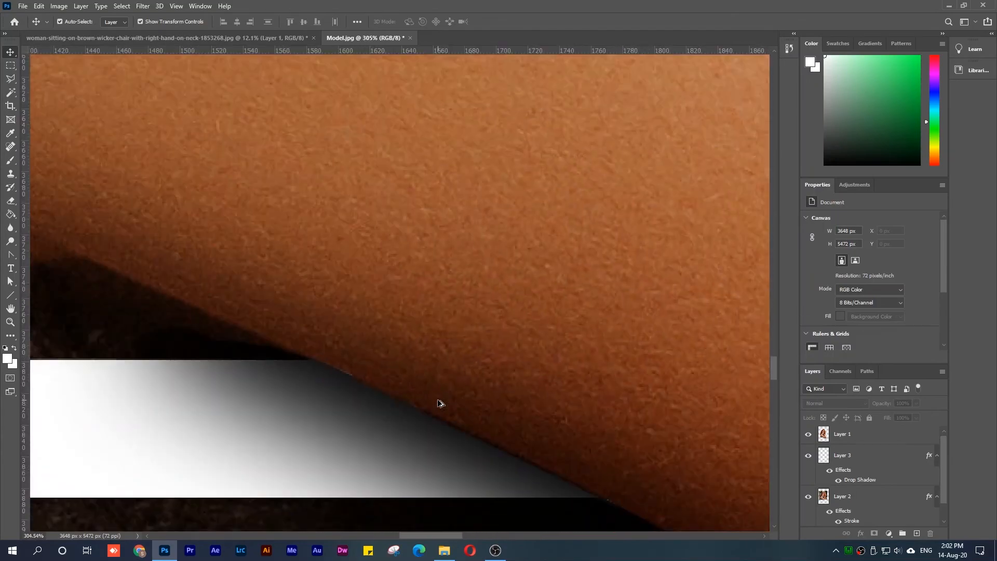
pyautogui.scroll(-6, 414, 402)
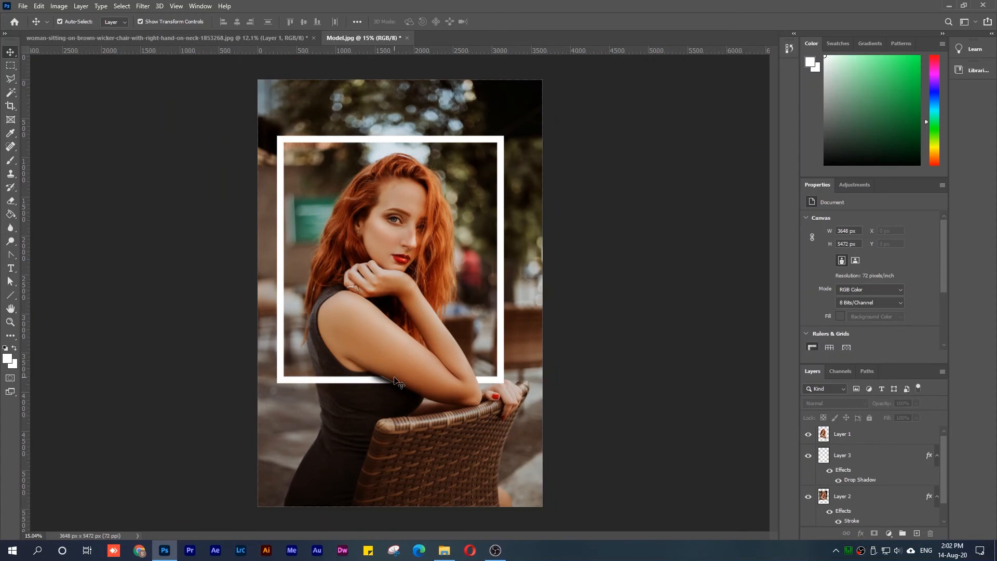
pyautogui.click(852, 460)
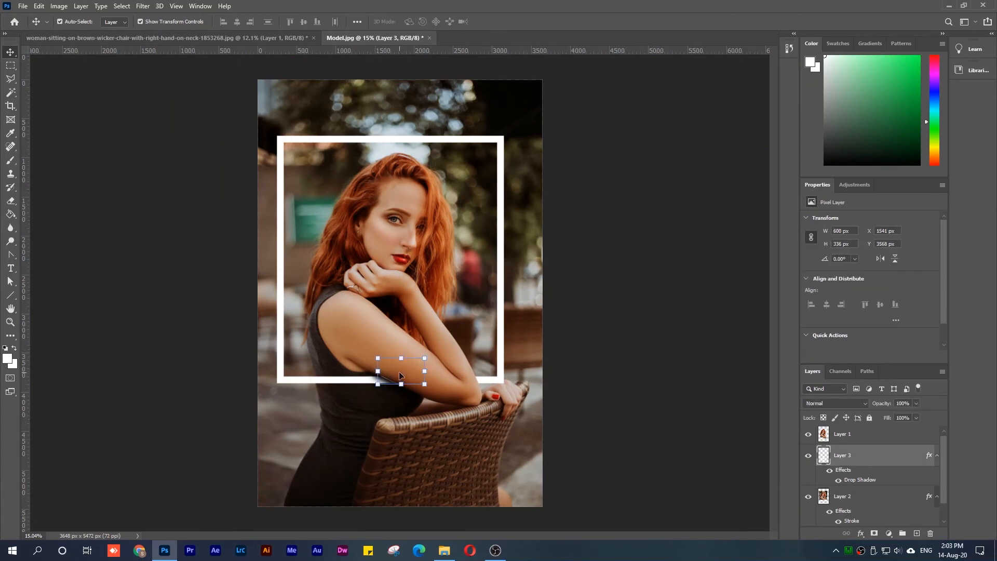
pyautogui.hotkey('shift', 'Up')
pyautogui.press('Up')
pyautogui.press('Up')
pyautogui.press('Up')
pyautogui.press('Up')
pyautogui.click(420, 448)
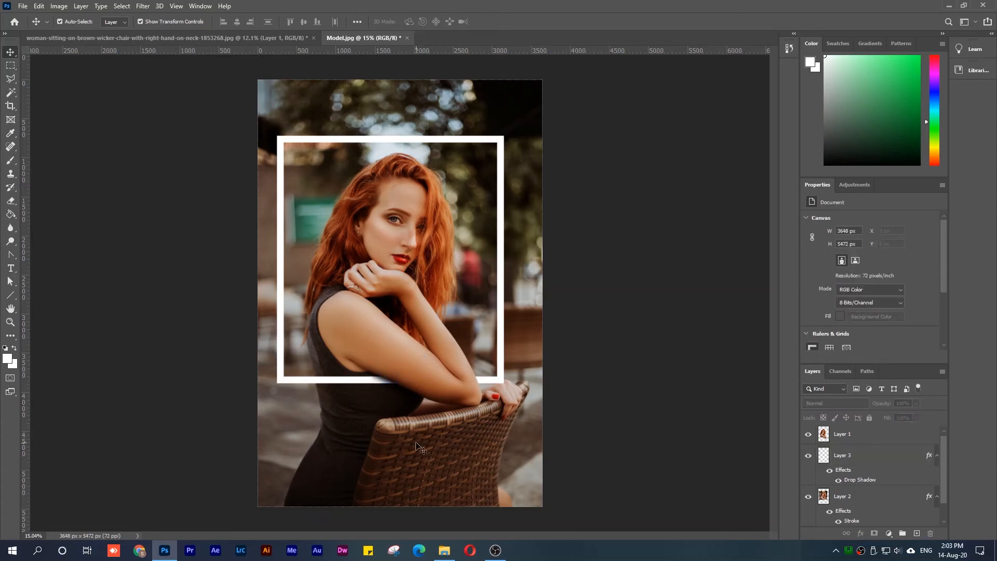
# Convert the Background layer to black and white using the Default preset of the Black & White adjustment
pyautogui.scroll(-3, 498, 364)
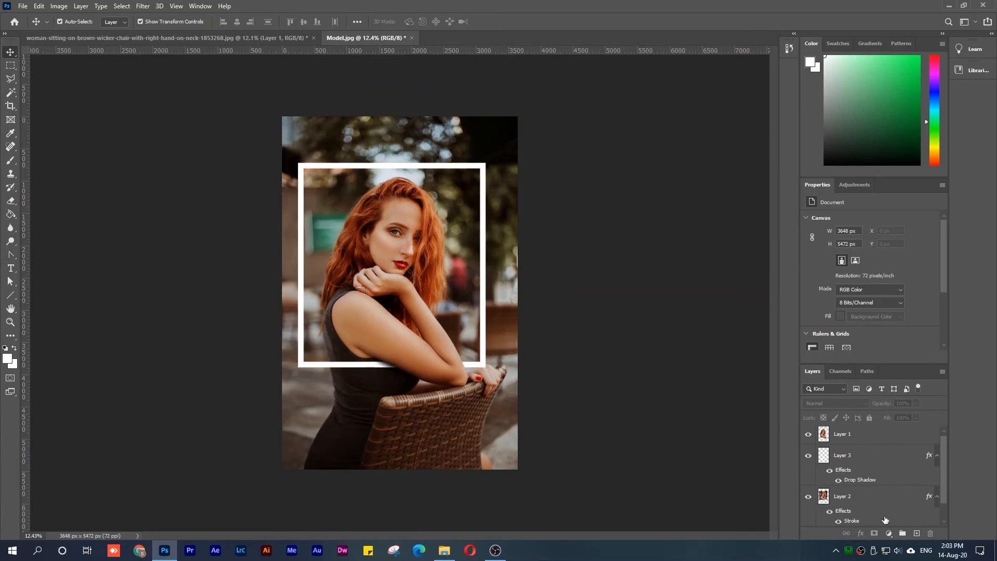
pyautogui.click(857, 496)
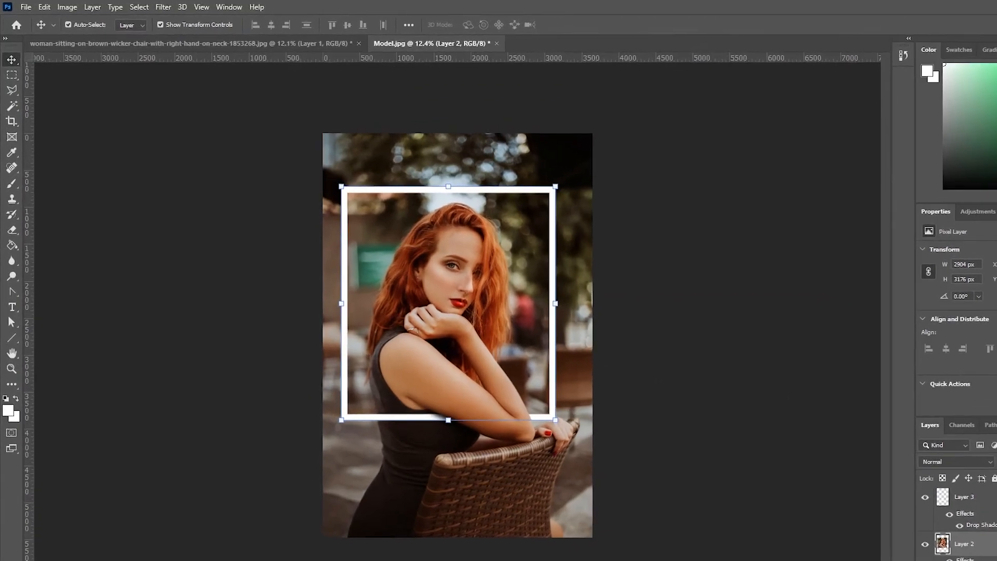
pyautogui.click(852, 515)
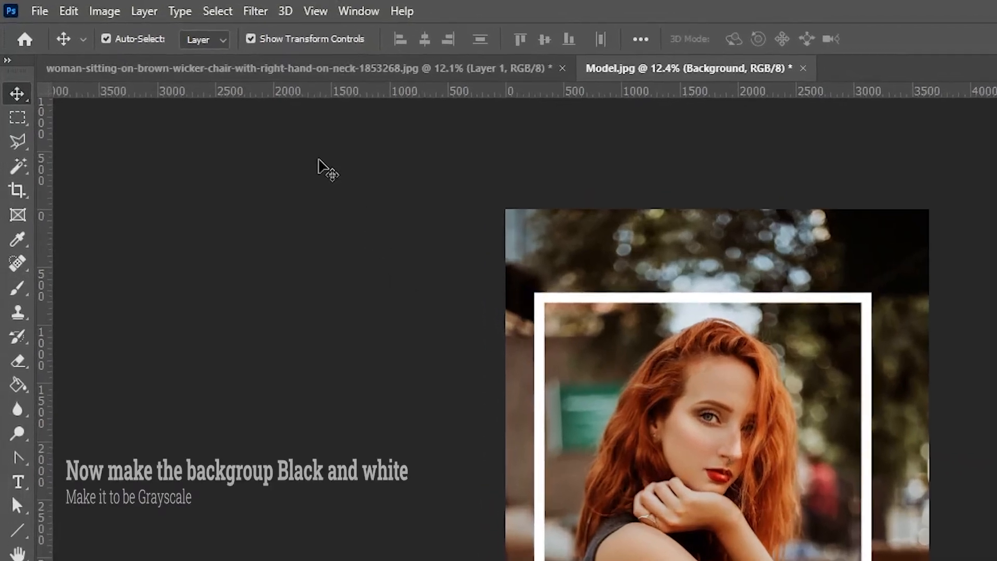
pyautogui.click(112, 10)
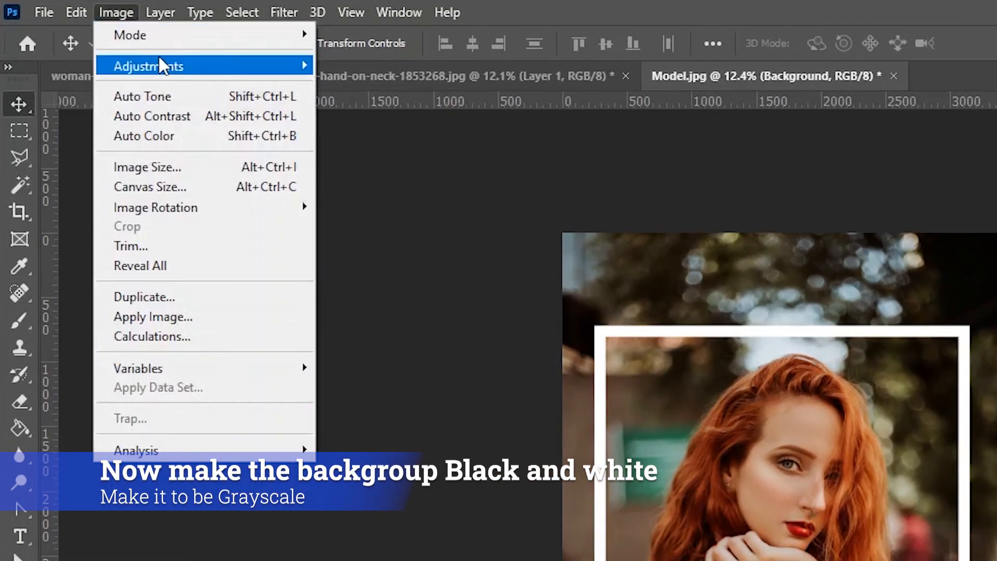
pyautogui.moveTo(244, 71)
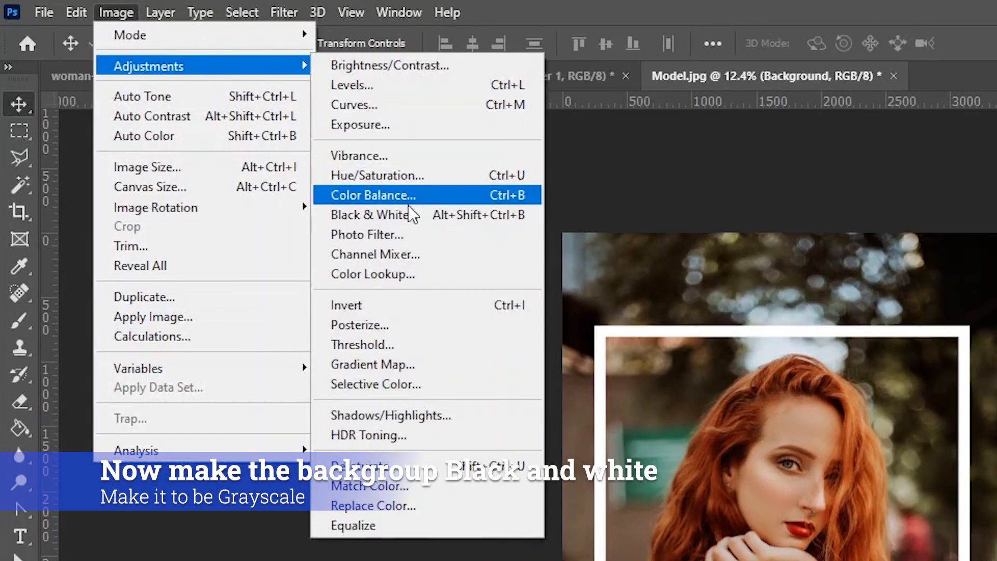
pyautogui.click(388, 214)
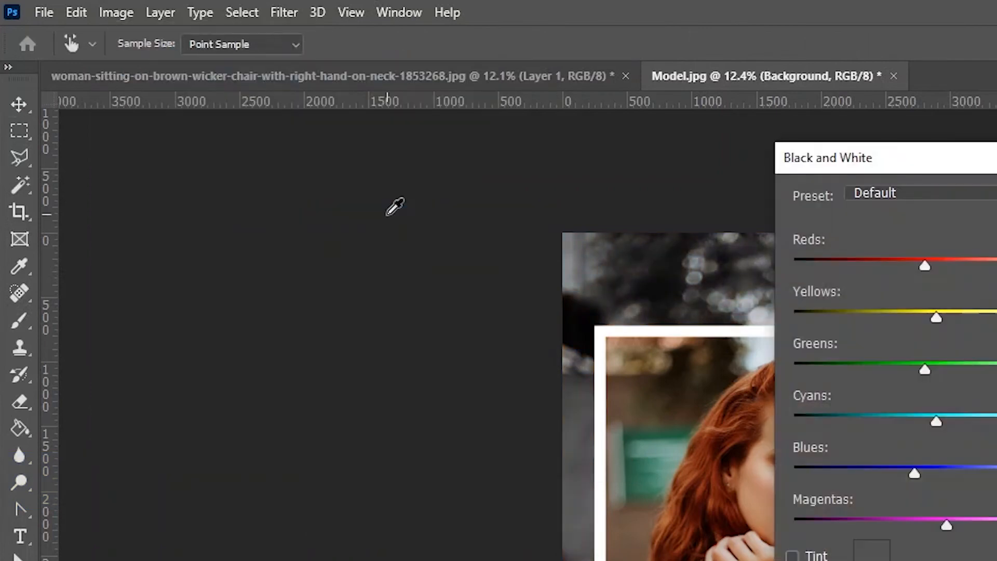
pyautogui.moveTo(920, 165); pyautogui.dragTo(996, 190)
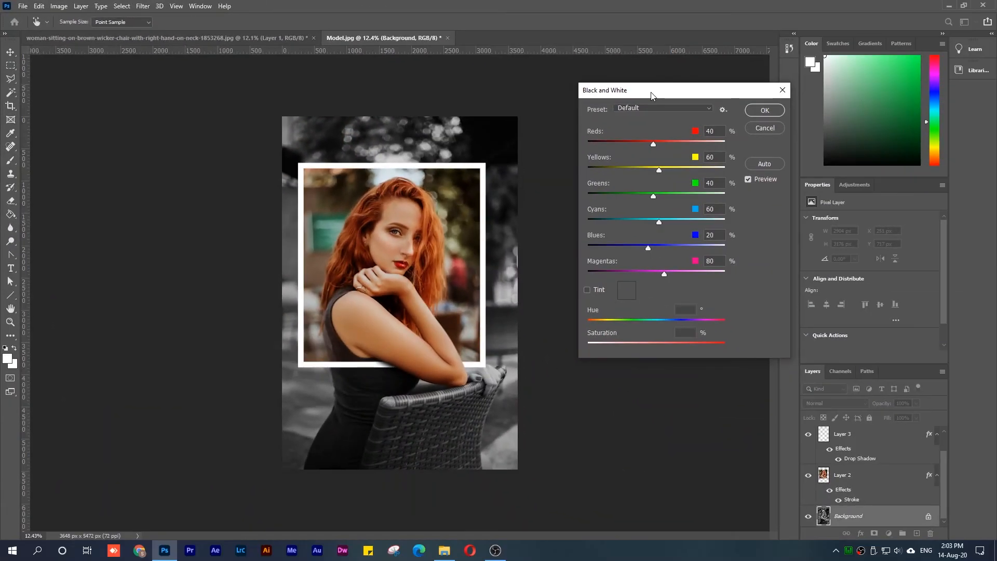
pyautogui.click(765, 111)
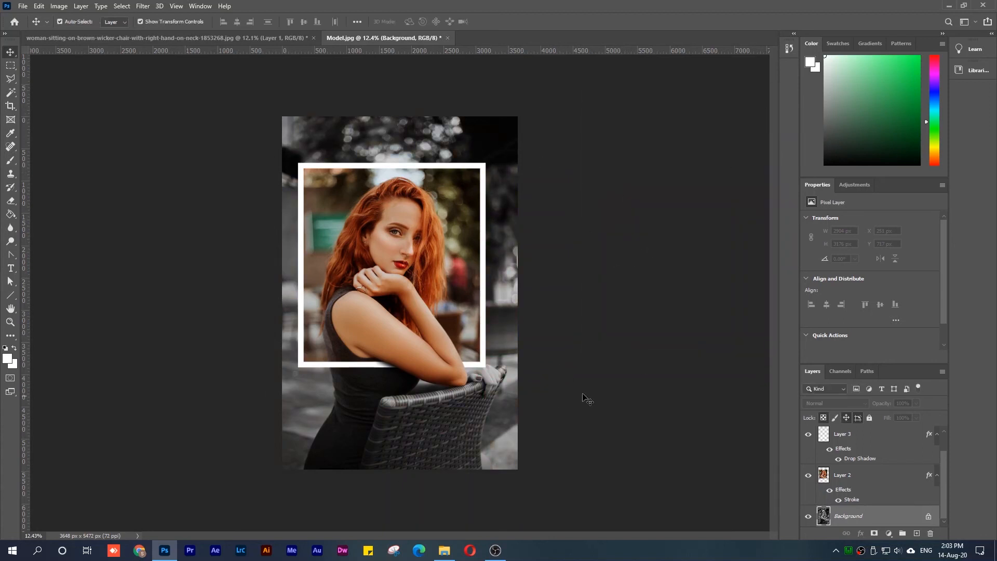
# Apply a very slight Gaussian Blur to the black-and-white Background layer and deselect it
pyautogui.click(138, 8)
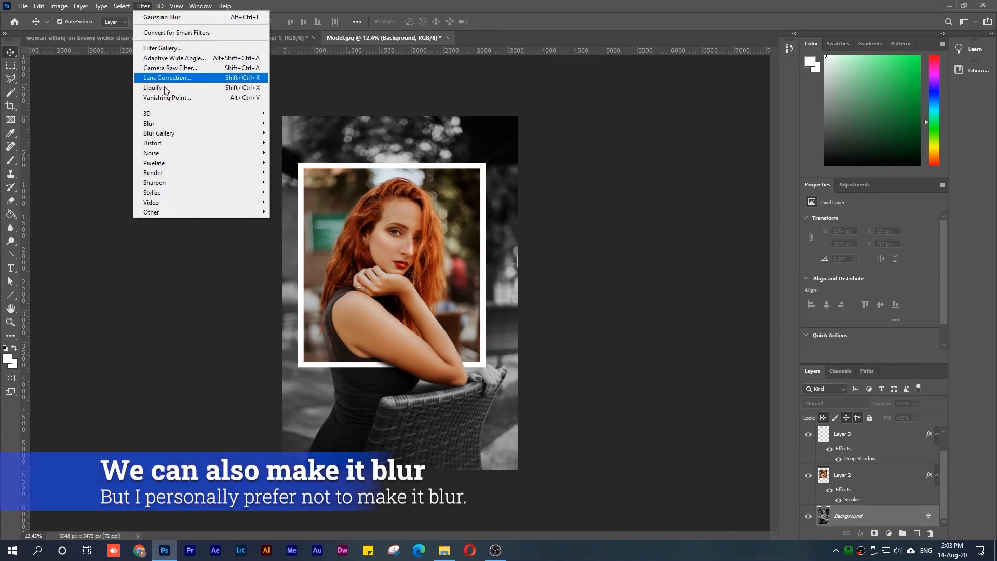
pyautogui.moveTo(185, 124)
pyautogui.click(297, 162)
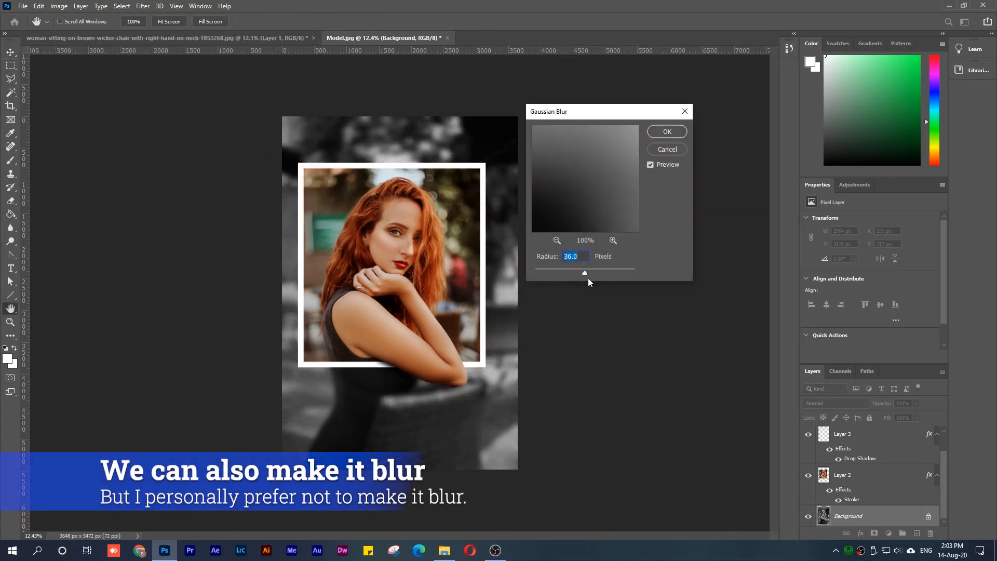
pyautogui.moveTo(588, 278)
pyautogui.mouseDown()
pyautogui.moveTo(572, 271)
pyautogui.moveTo(600, 273)
pyautogui.moveTo(584, 270)
pyautogui.mouseUp()
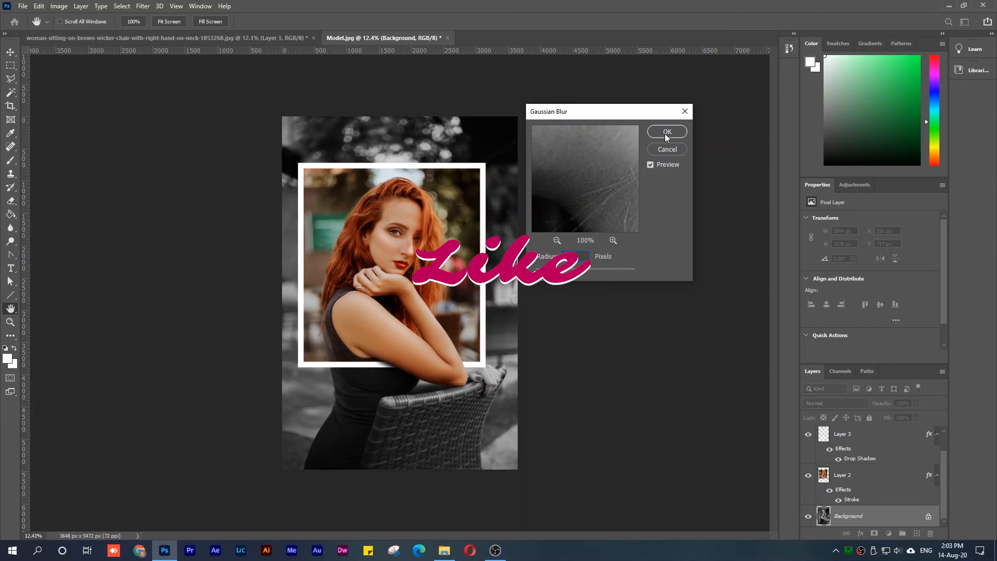
pyautogui.click(681, 135)
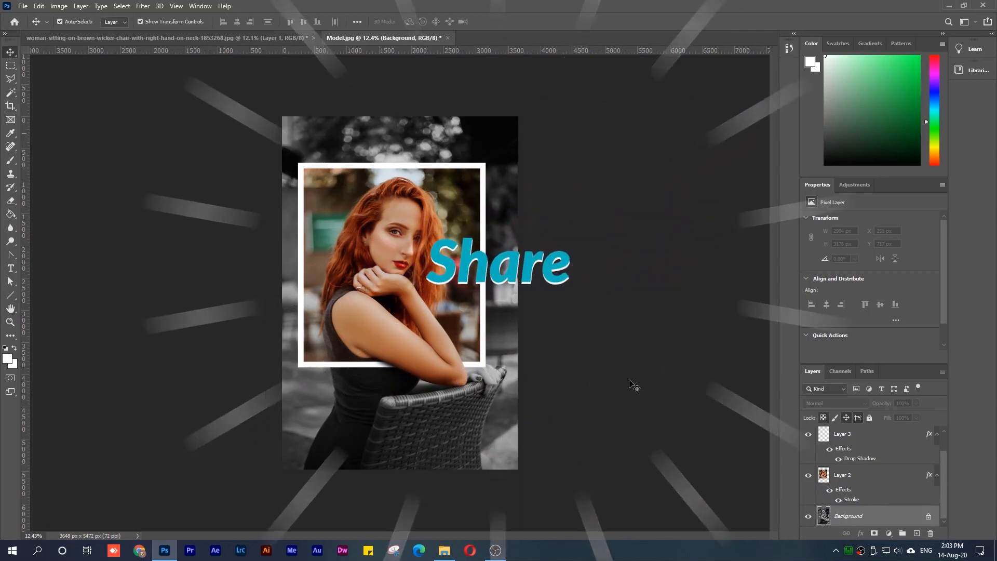
pyautogui.click(630, 391)
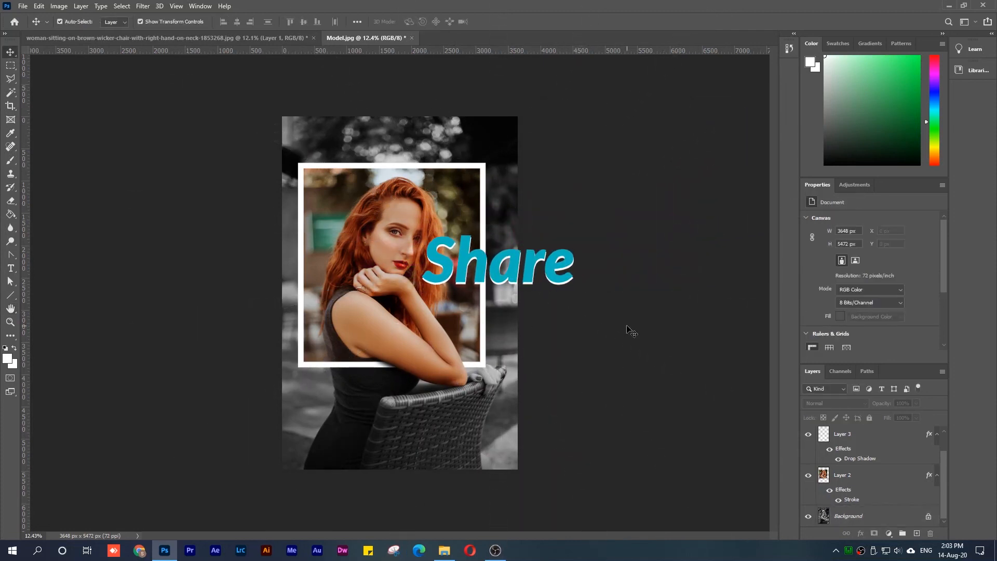